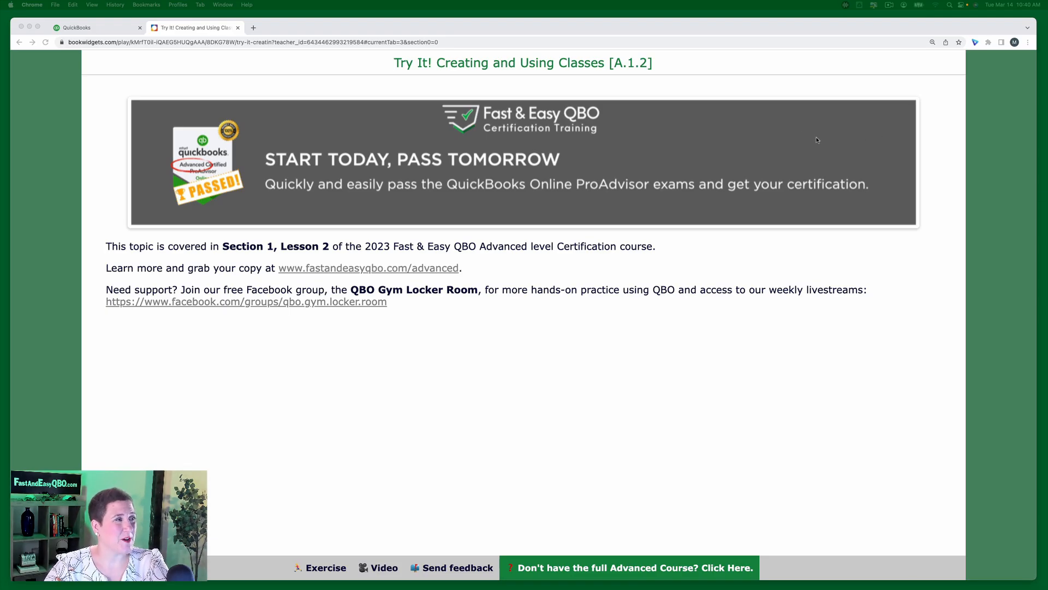
Step: Open the exercise and read its scenario and the Step 1 instructions
click(737, 91)
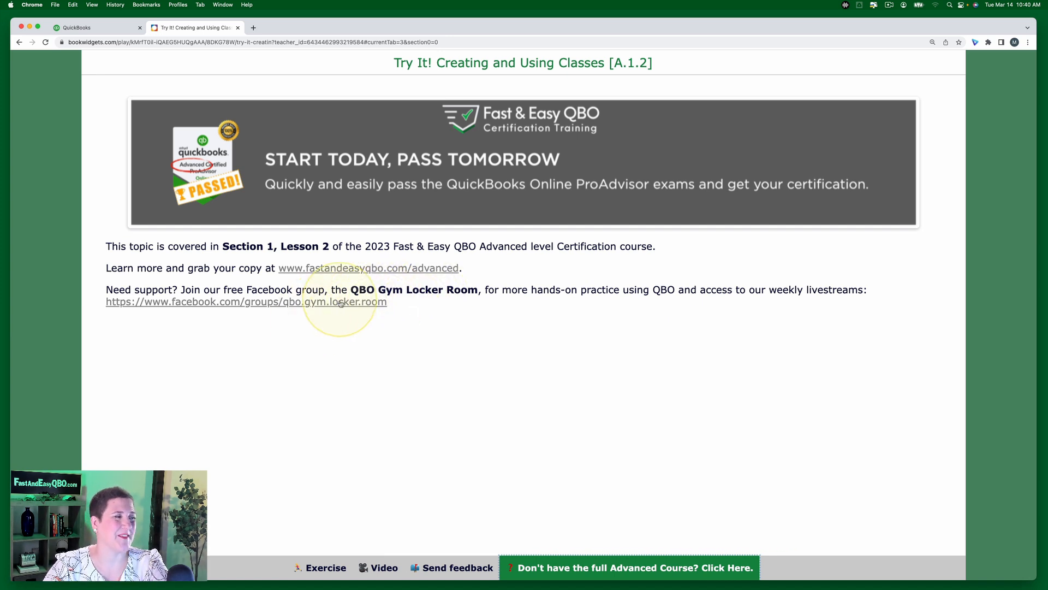
click(330, 566)
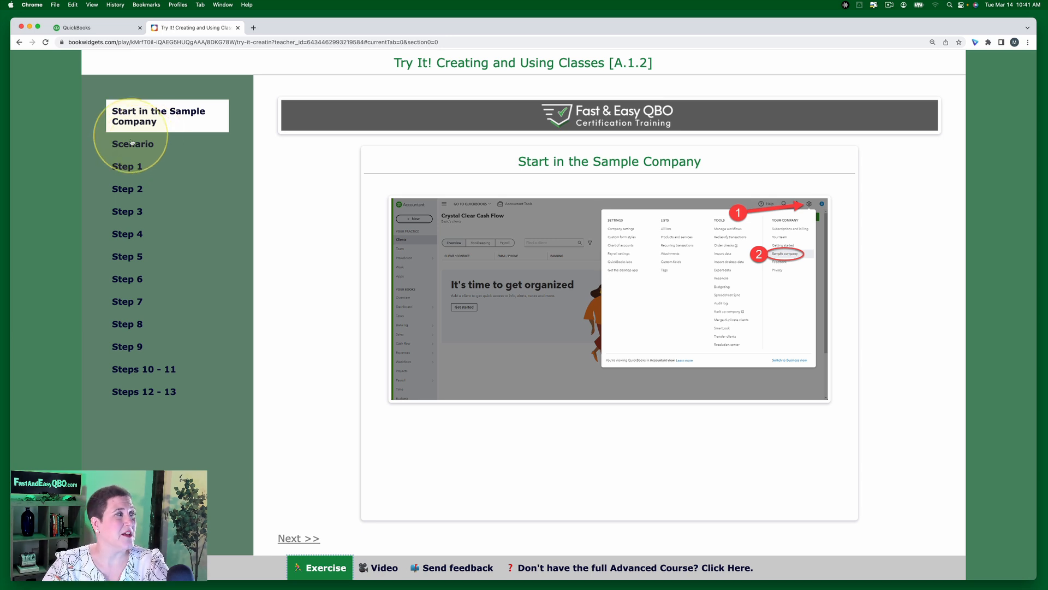
click(129, 147)
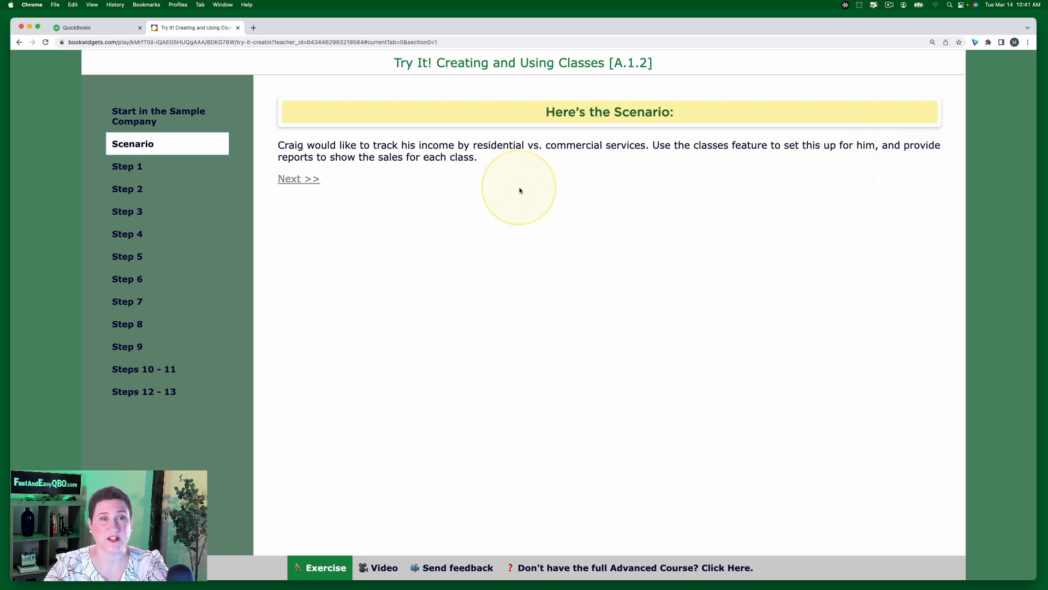
click(162, 167)
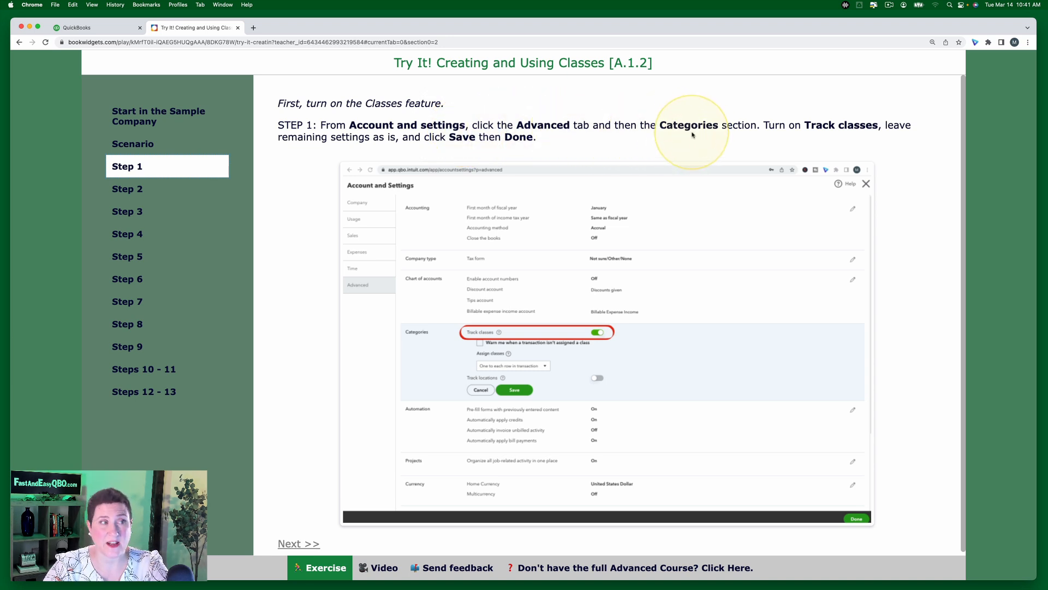
Step: Switch to QuickBooks and open the Advanced section of Account and settings
click(94, 29)
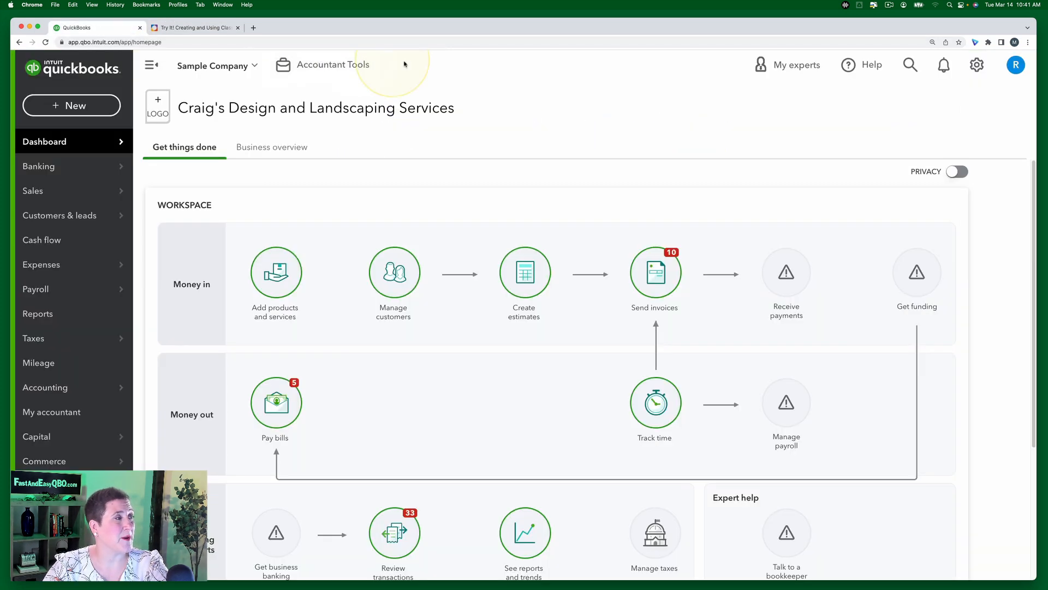
click(981, 65)
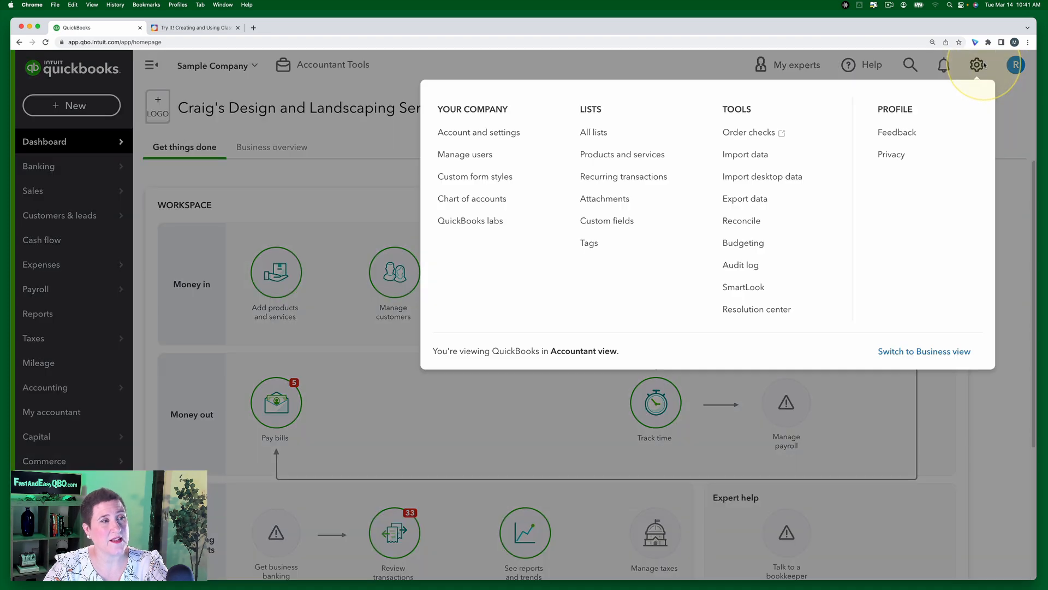
click(503, 132)
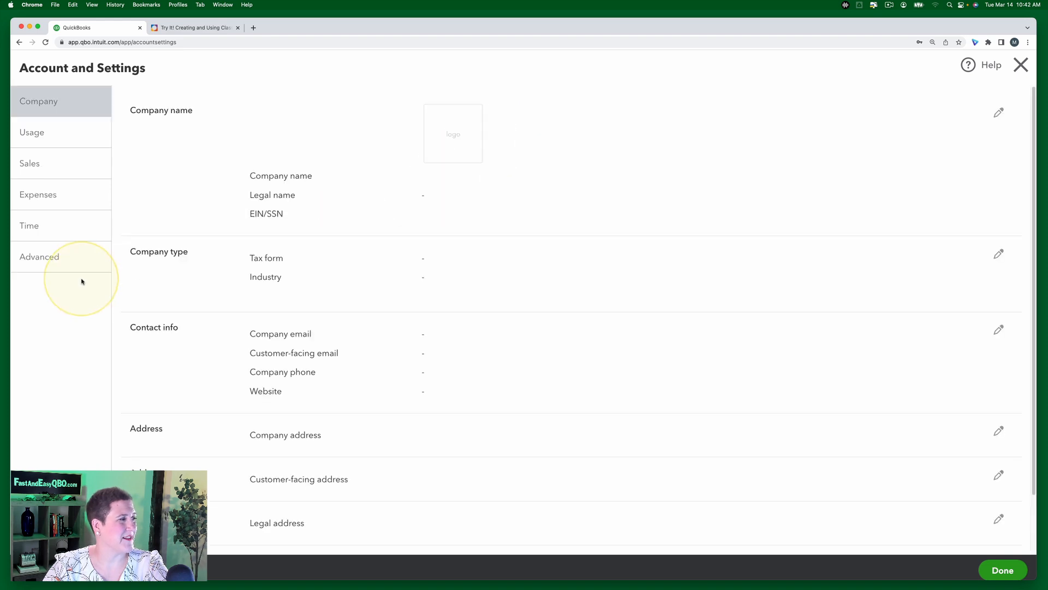
click(48, 260)
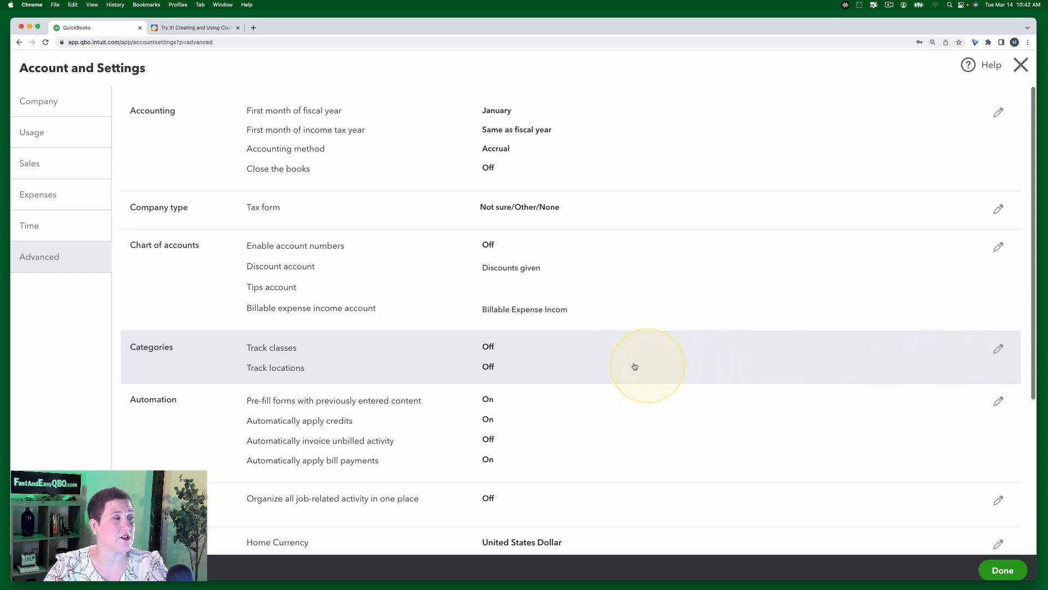
Step: Turn on Track classes under Categories, leave the remaining options as they are, then save and close the settings
scroll(620, 366, down, 3)
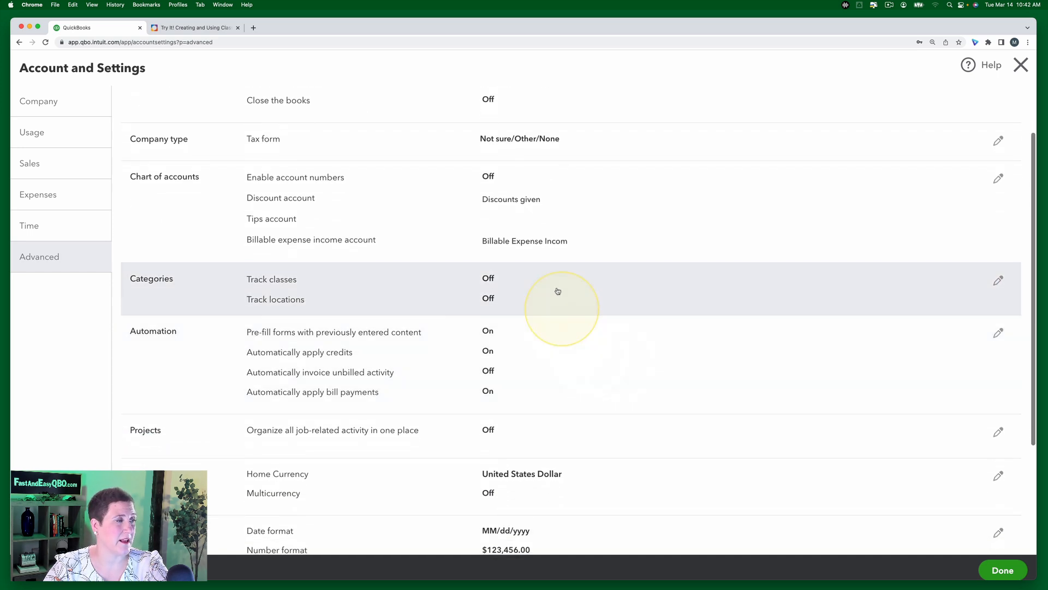
click(628, 289)
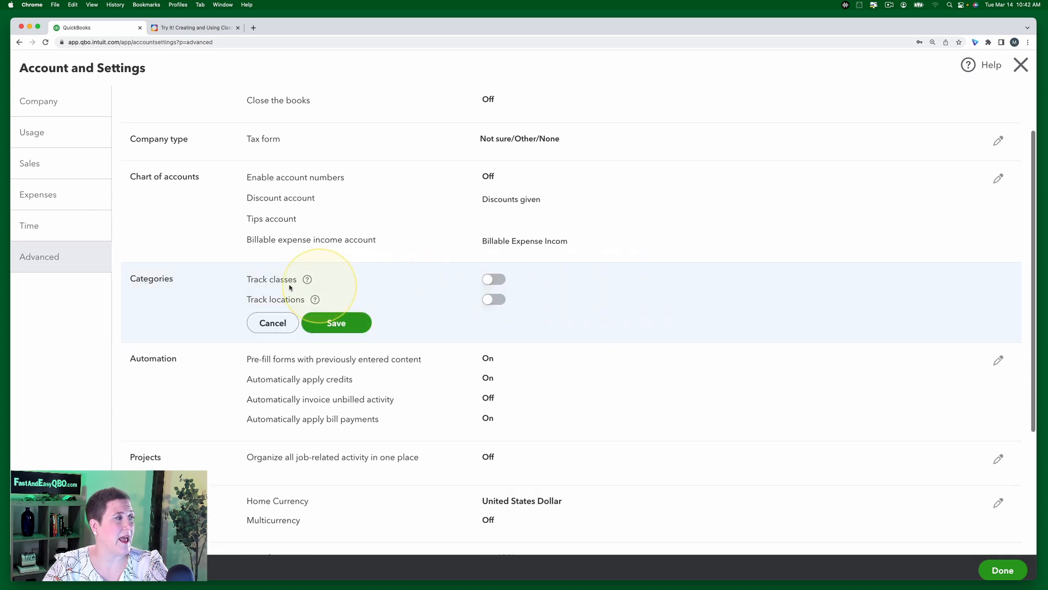
click(494, 279)
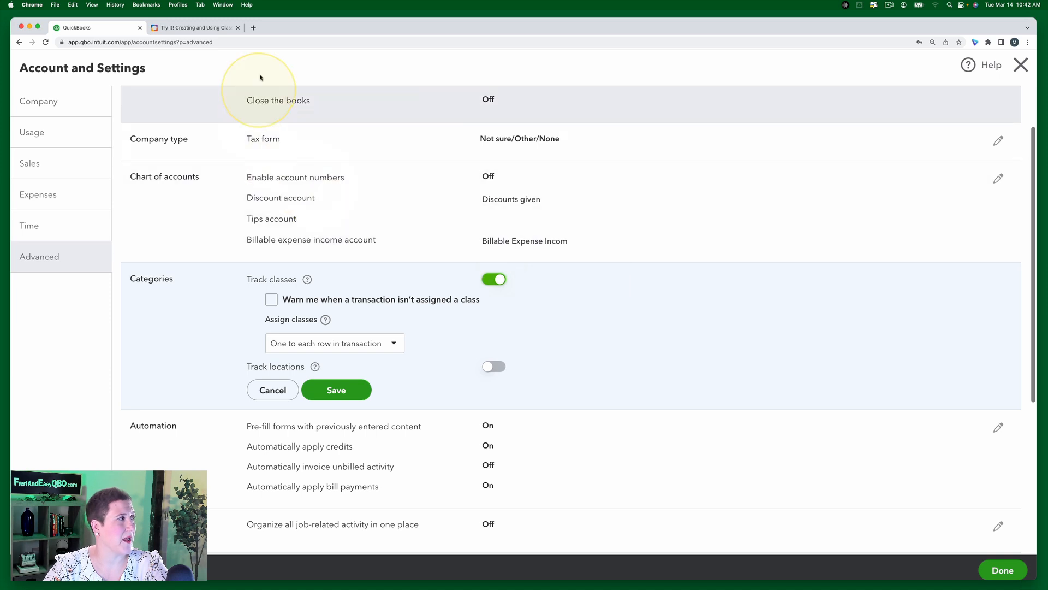
click(208, 30)
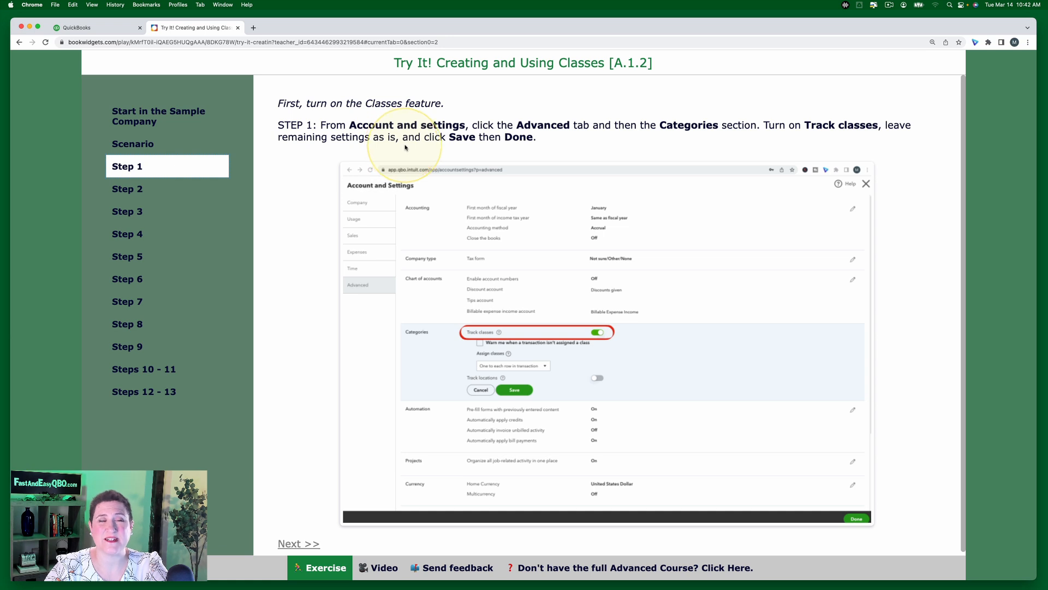
click(92, 29)
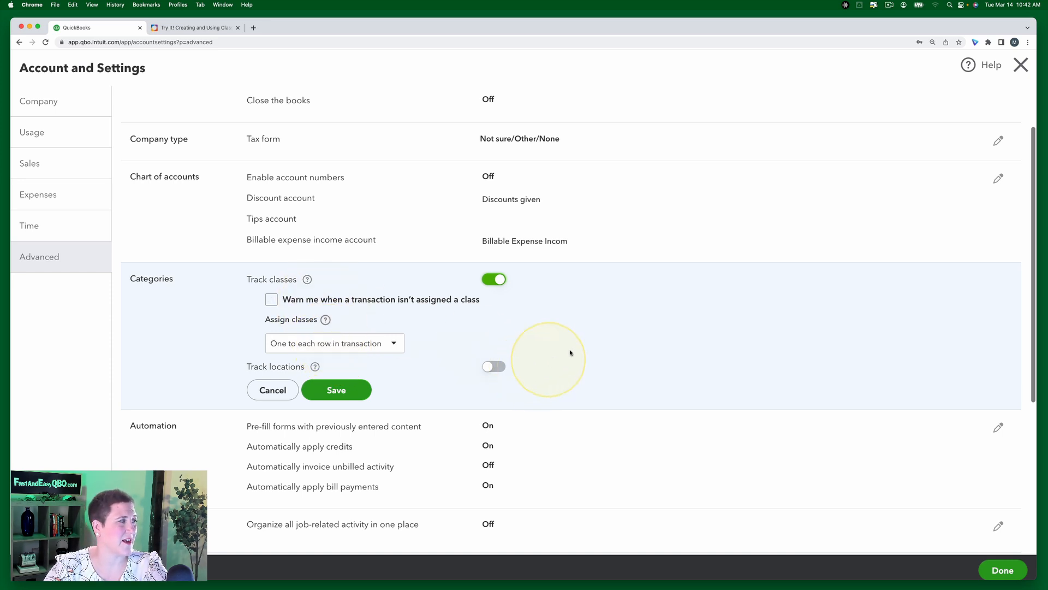
click(336, 390)
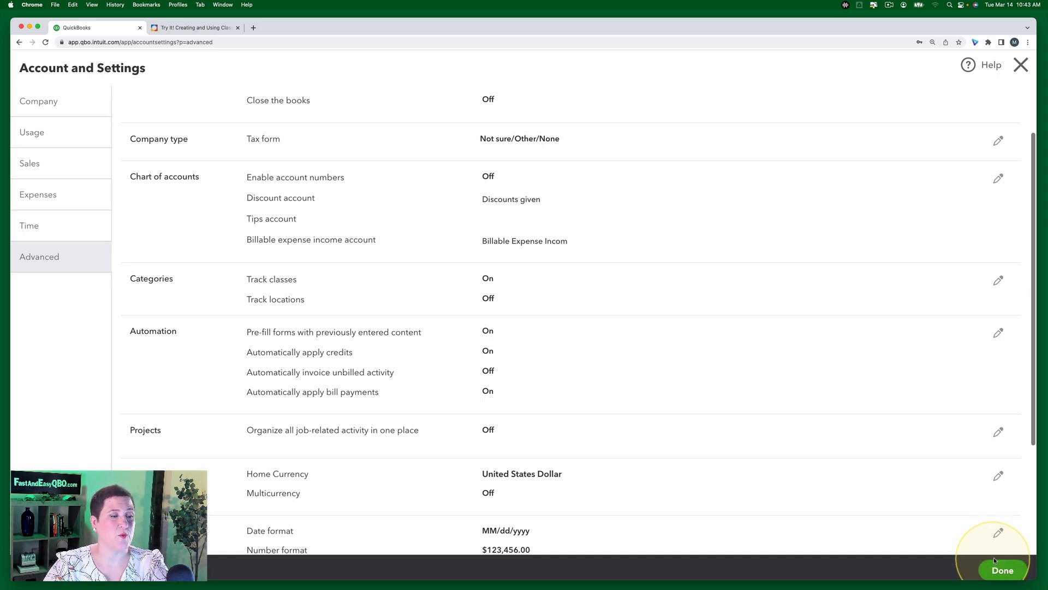
click(1003, 571)
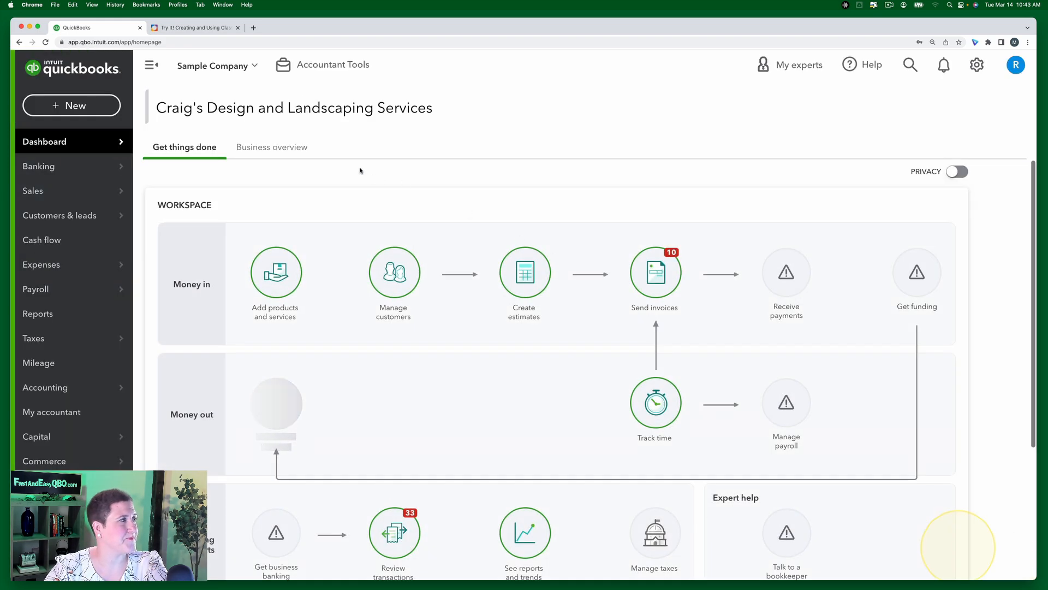
Step: Consult the exercise's Step 2 instructions, then open the Classes list in QuickBooks
click(206, 31)
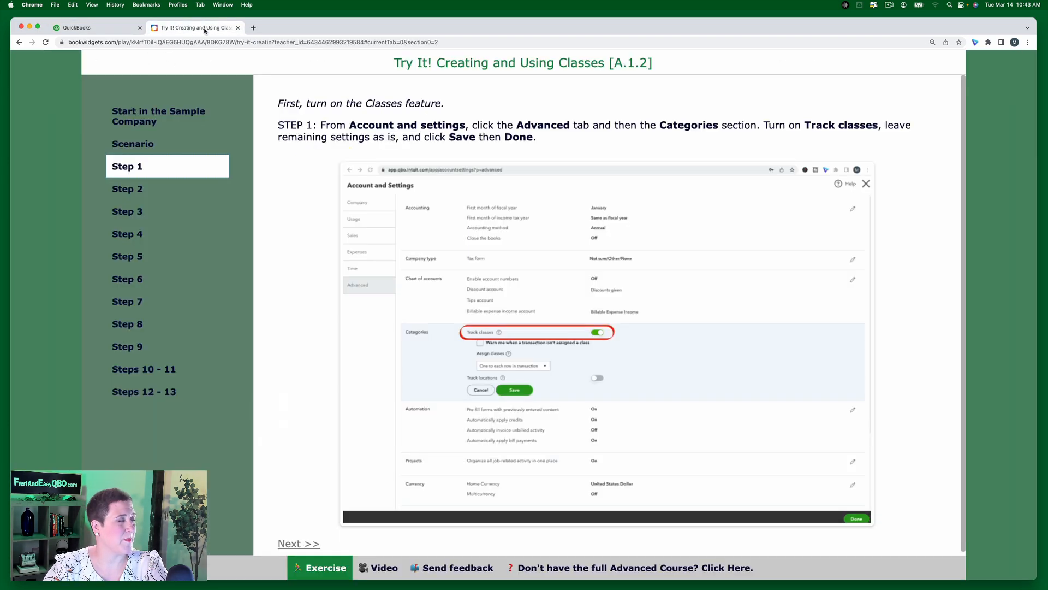
click(124, 190)
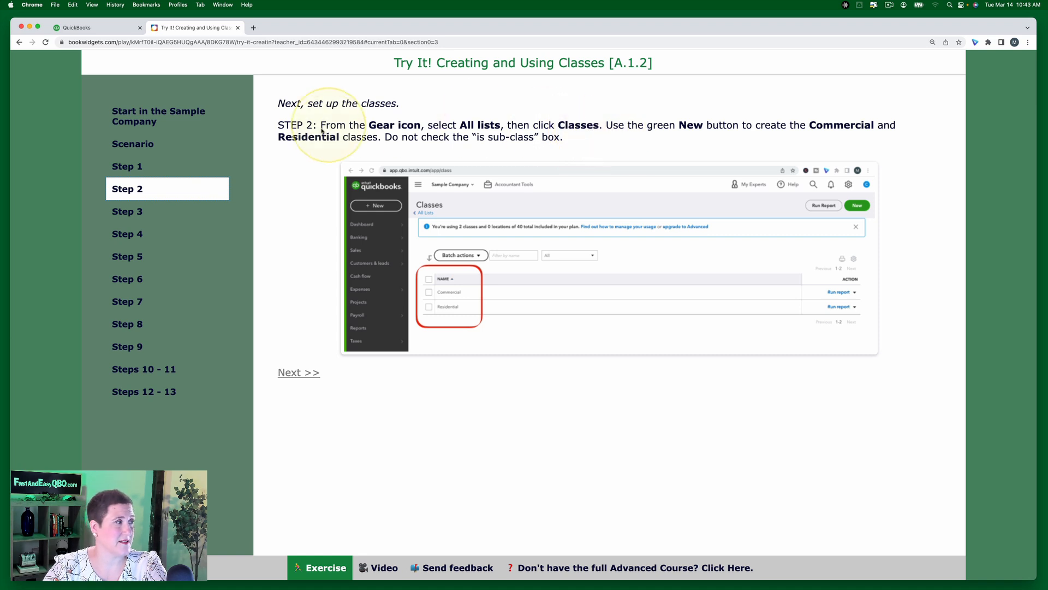
click(98, 30)
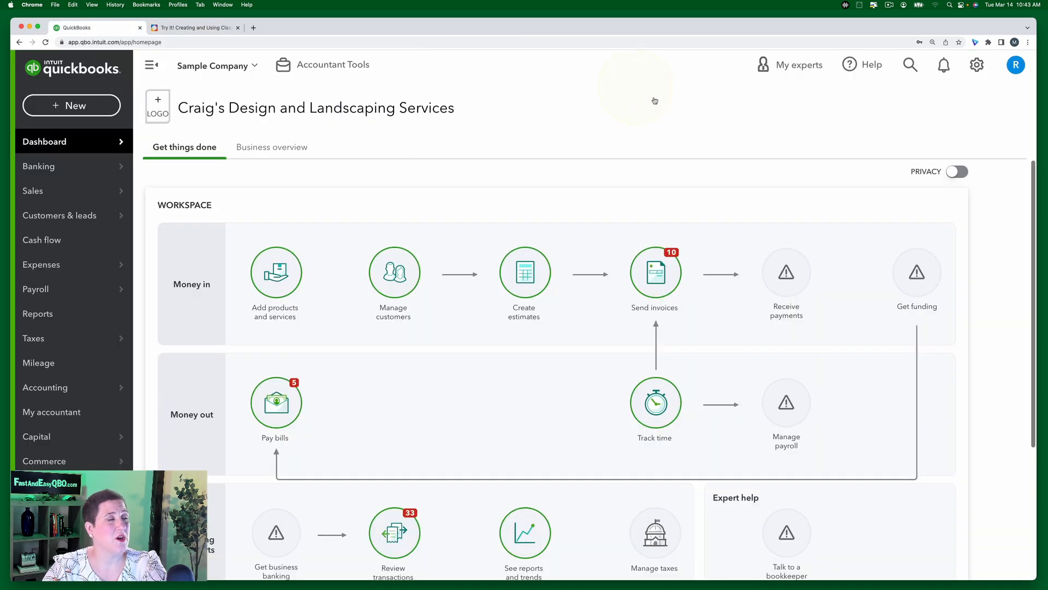
click(977, 64)
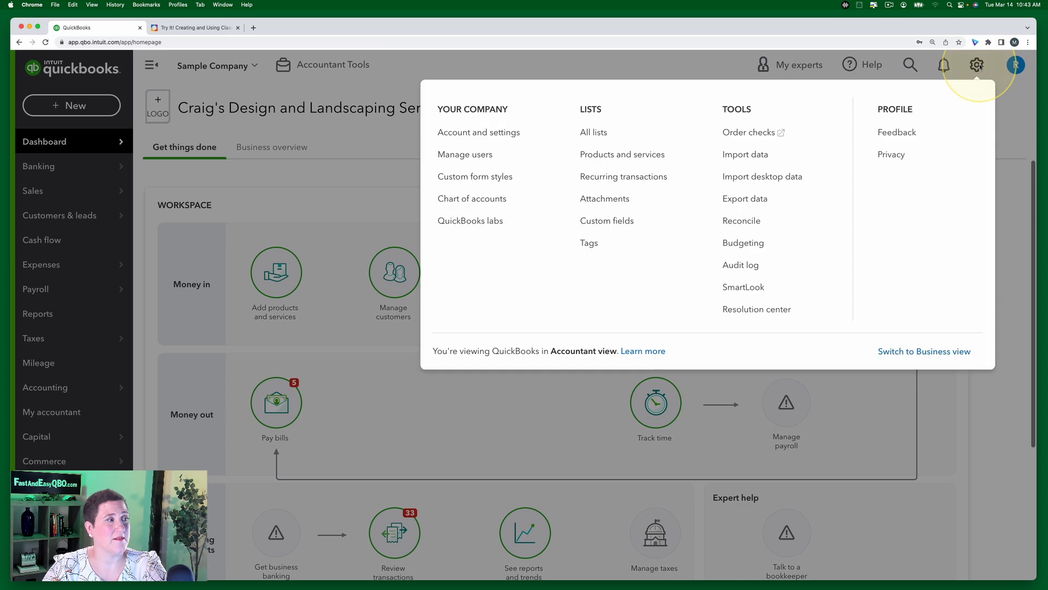
click(593, 132)
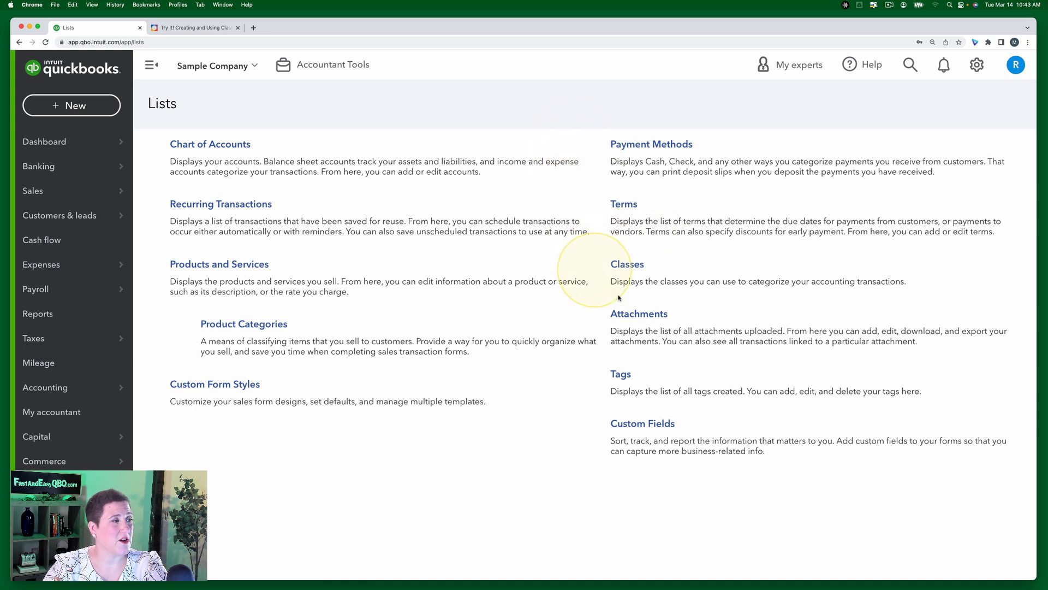
click(628, 267)
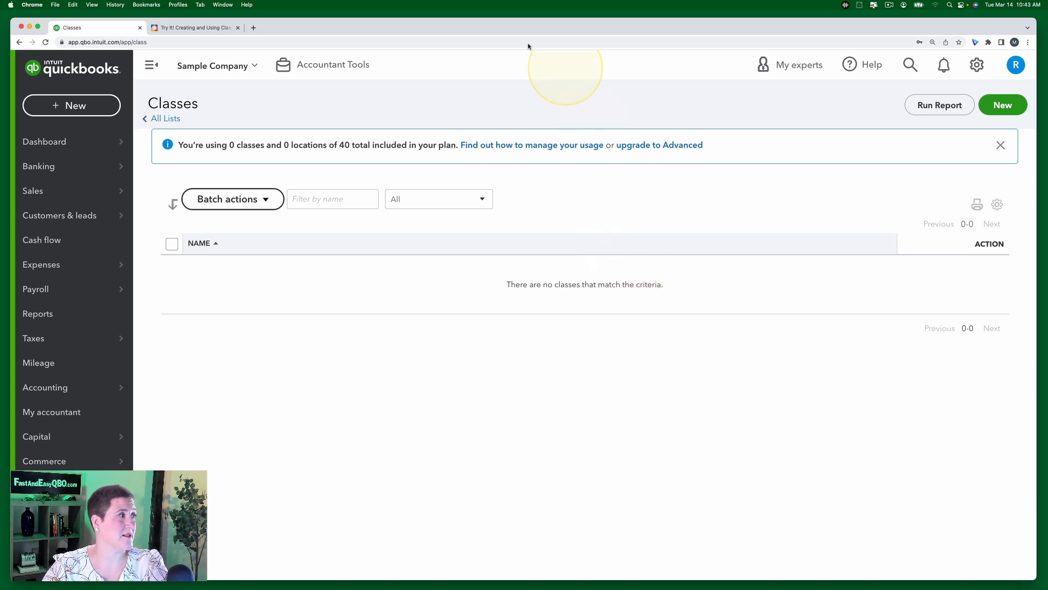
Step: Check the class names in the exercise, then create and save a class named Commercial that is not a sub-class
click(189, 29)
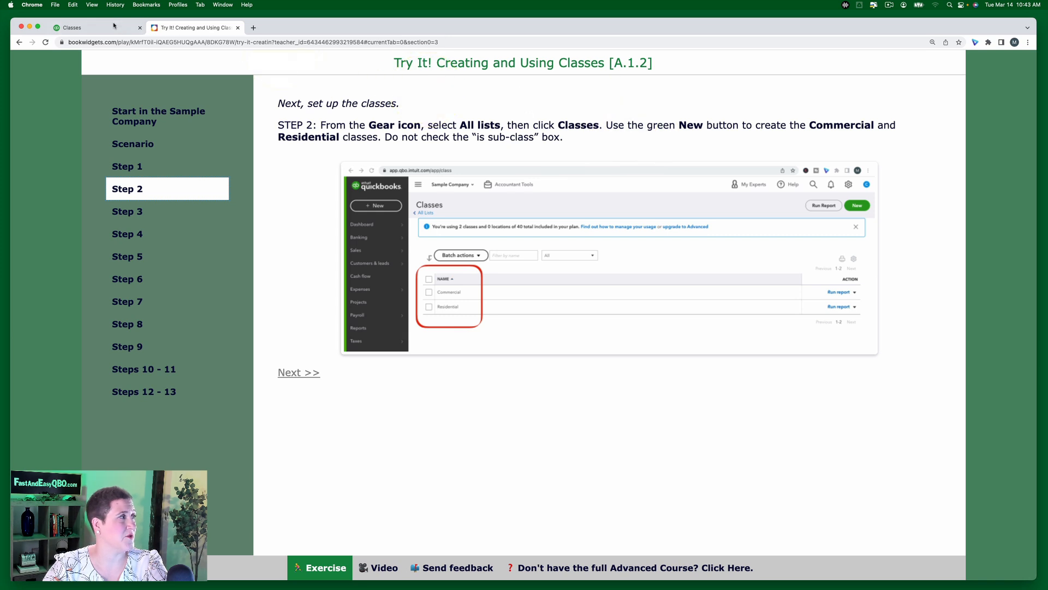
click(95, 29)
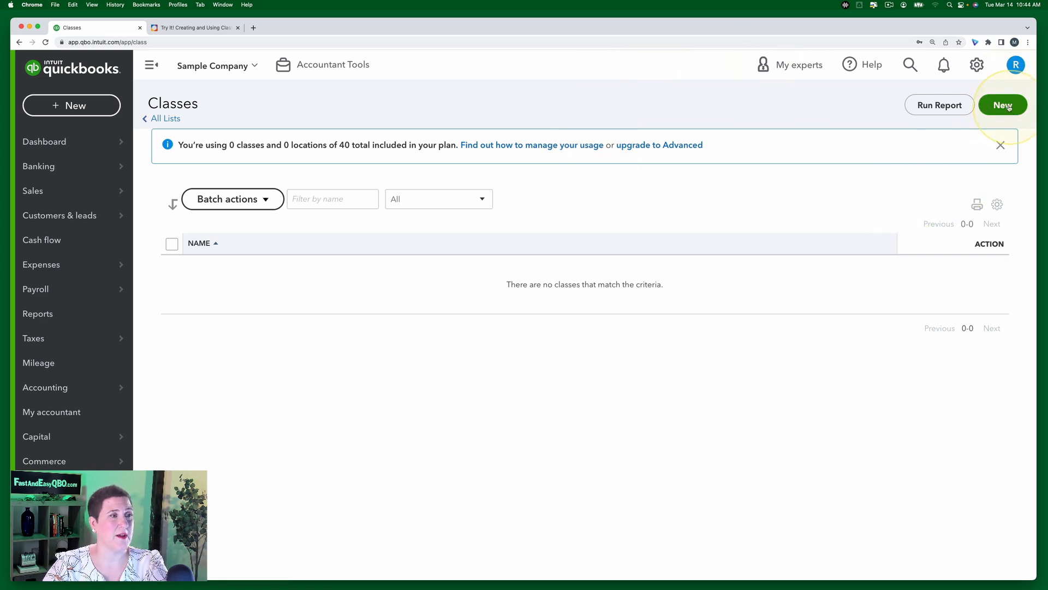
click(989, 106)
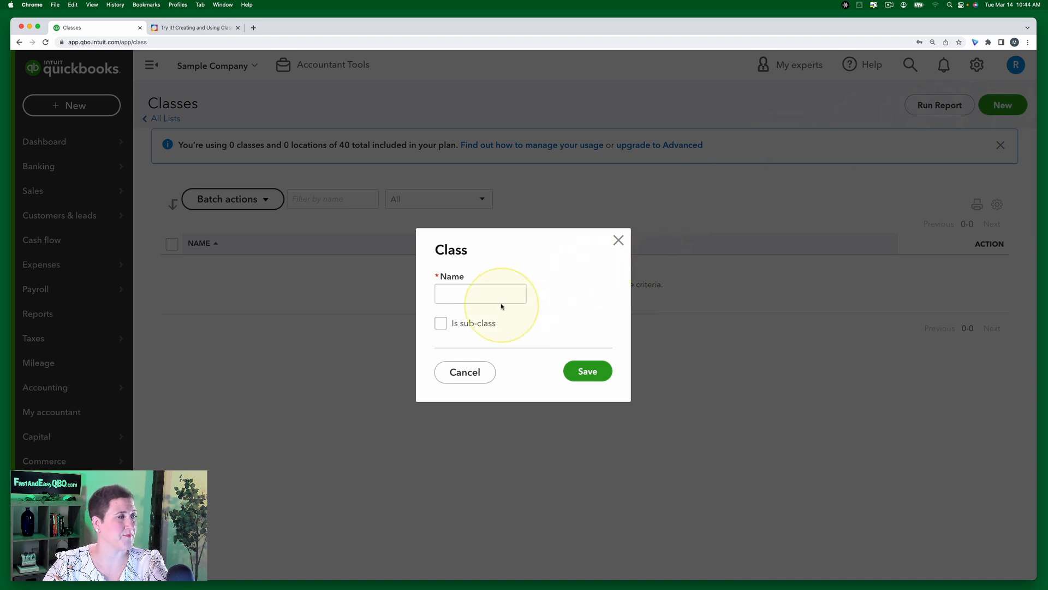
click(482, 295)
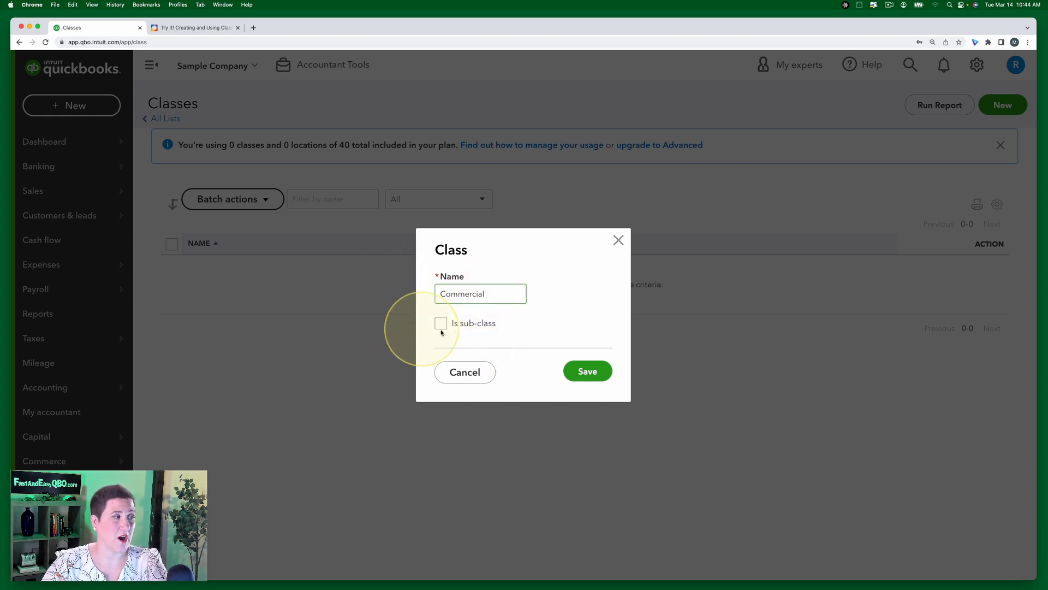
click(588, 371)
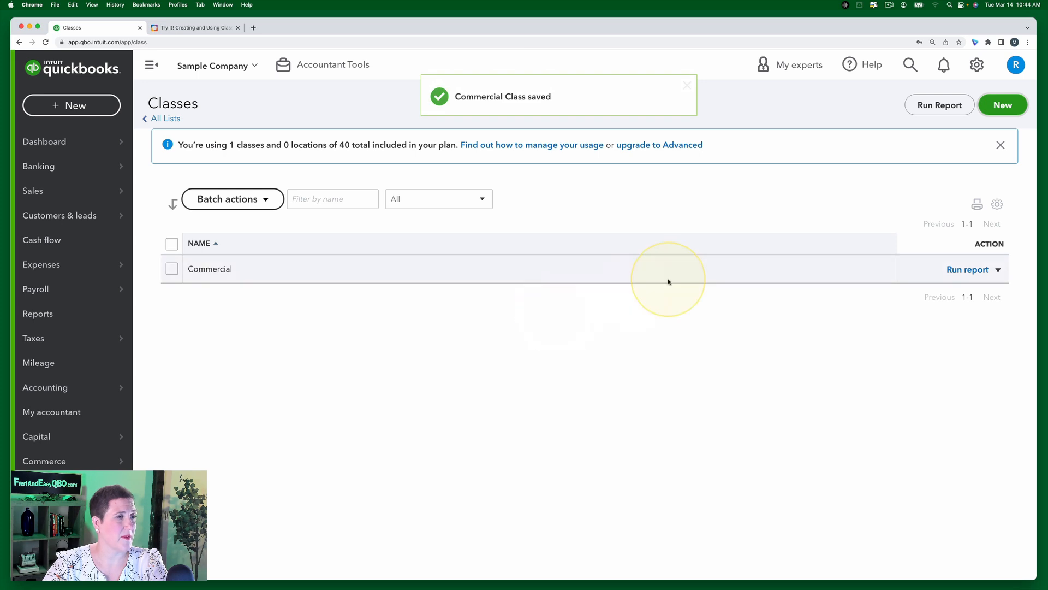
Step: Create and save a second class named Residential, without making it a sub-class
click(1002, 105)
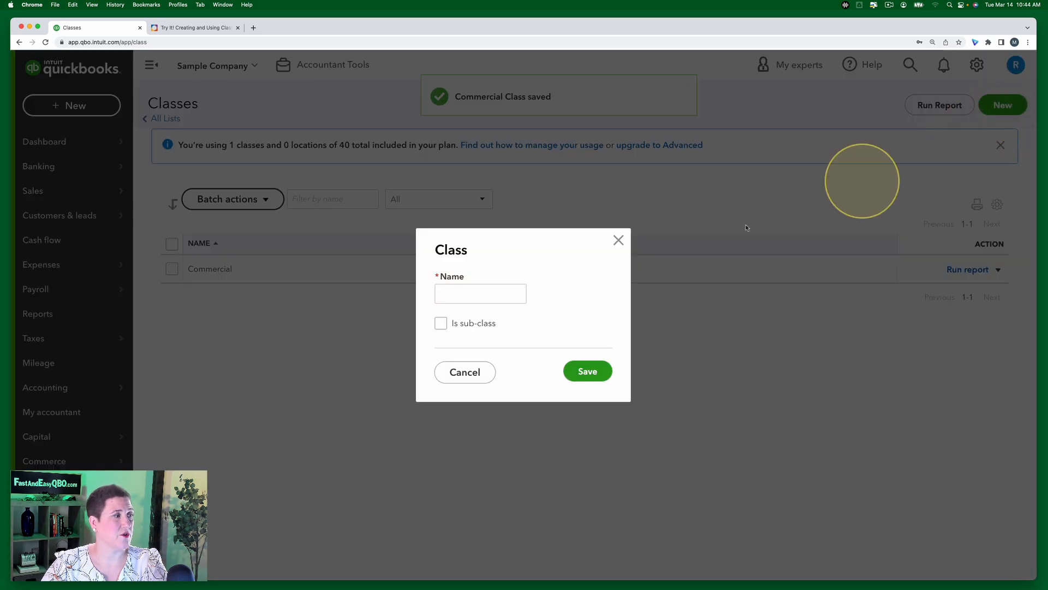
click(463, 290)
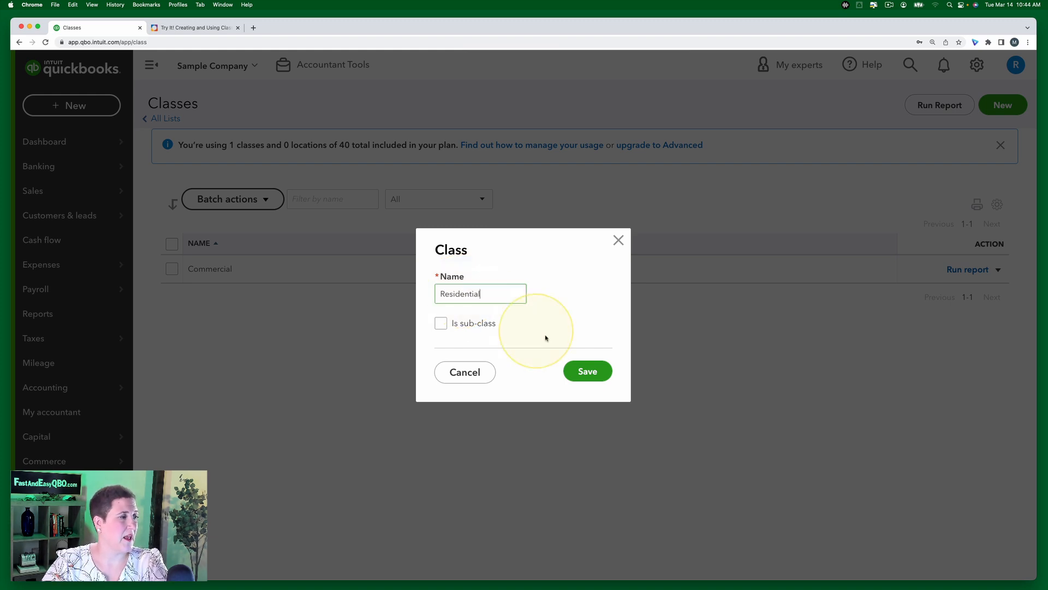
click(586, 371)
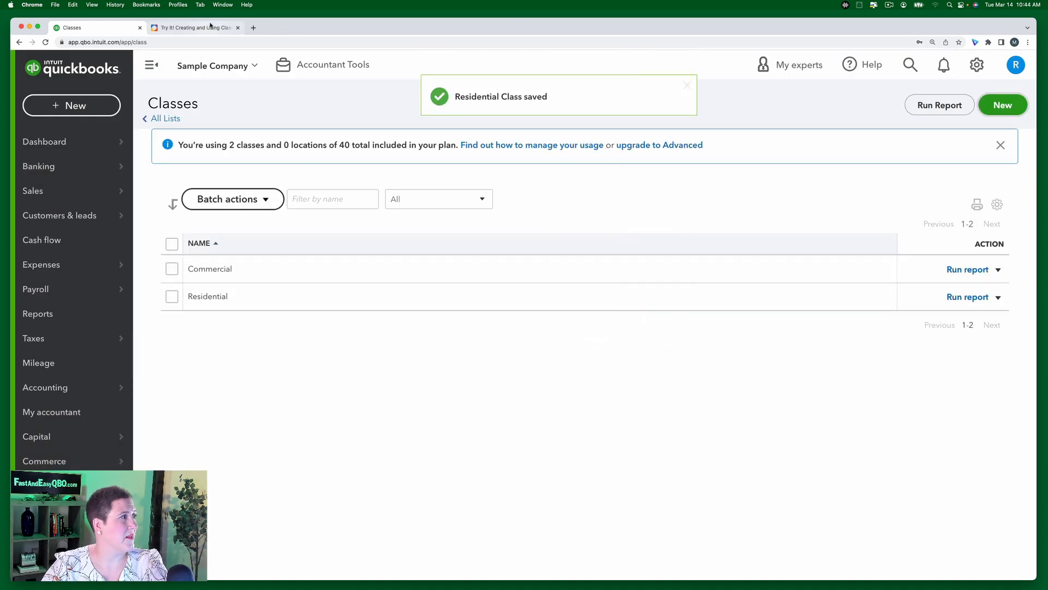
Step: Read the exercise's Step 3 instructions, then open the Reclassify transactions tool in QuickBooks
click(191, 34)
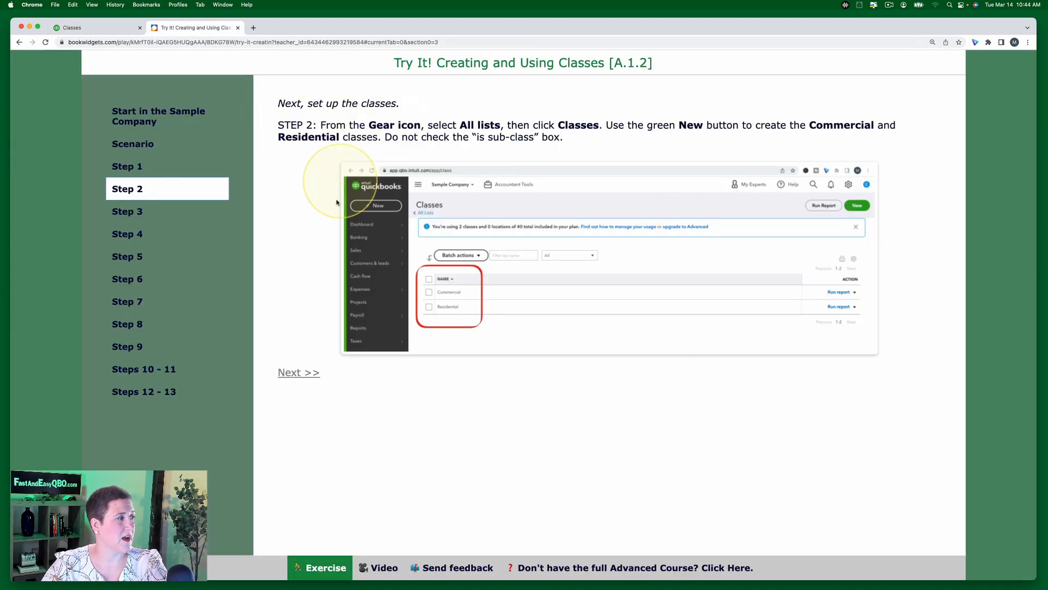
click(120, 219)
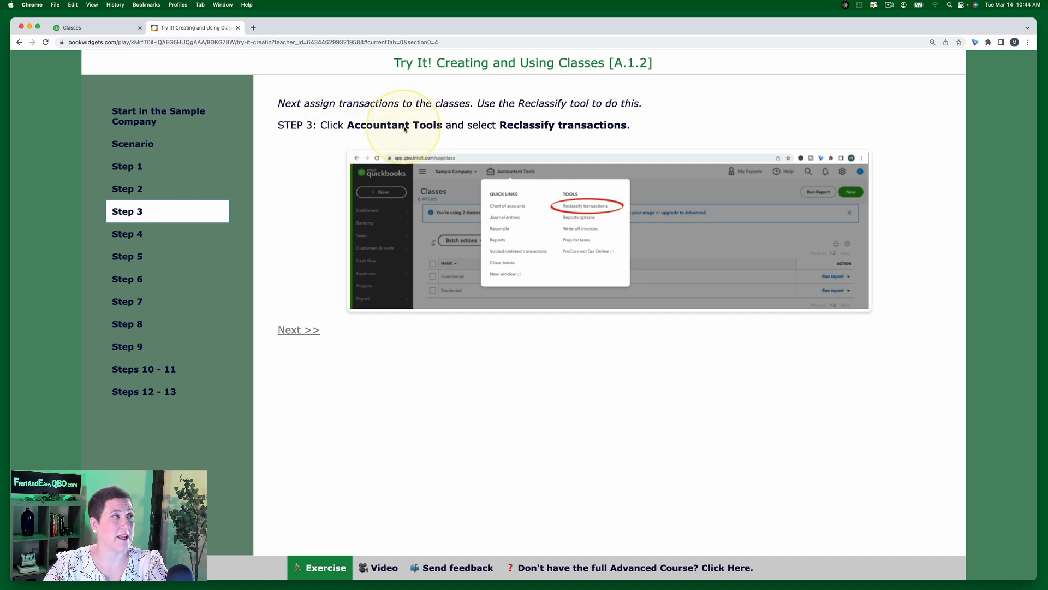
click(95, 31)
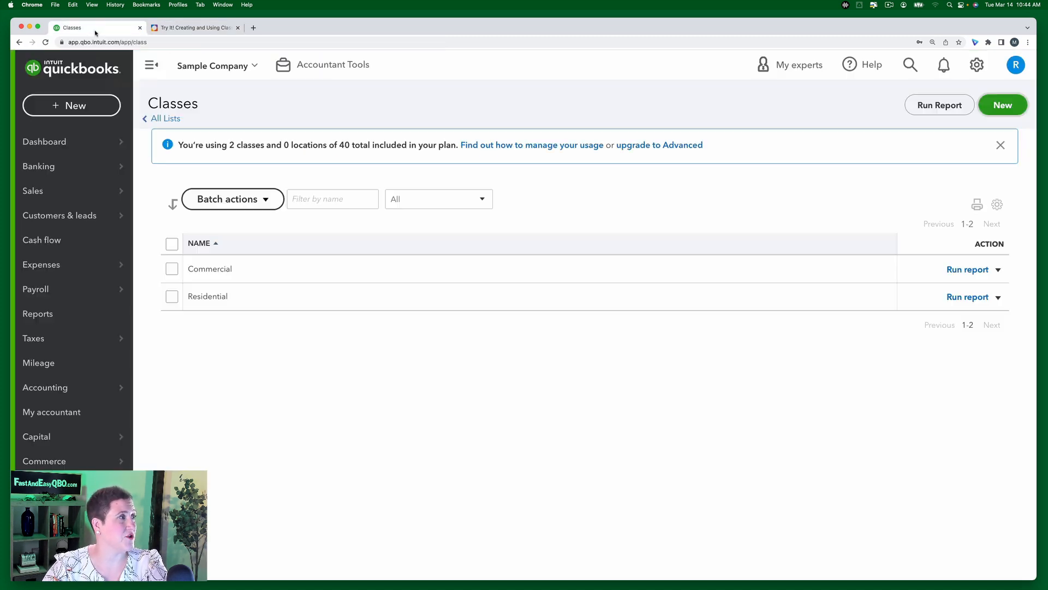
click(322, 67)
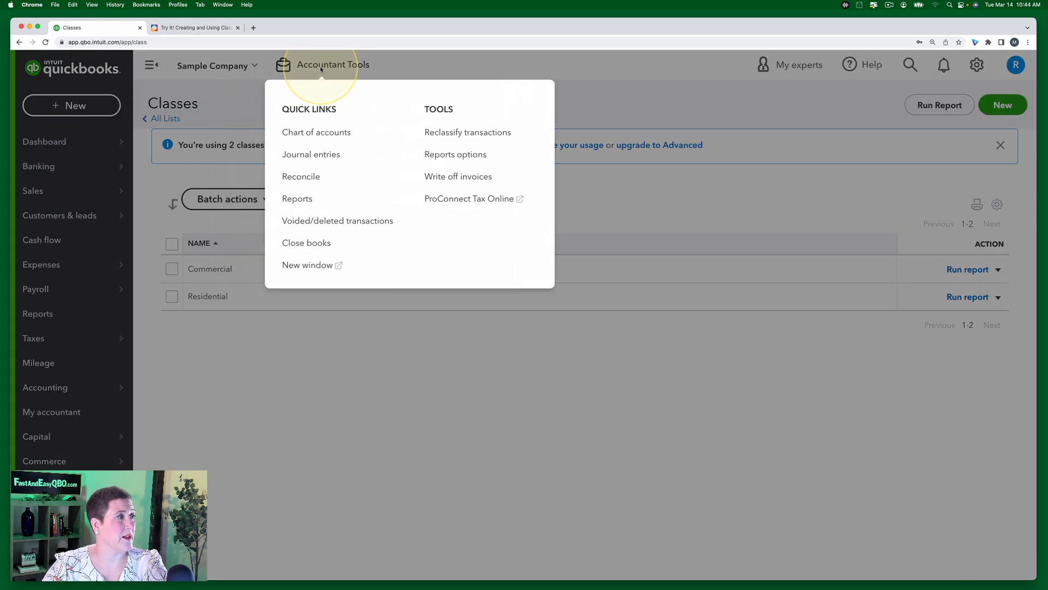
click(457, 142)
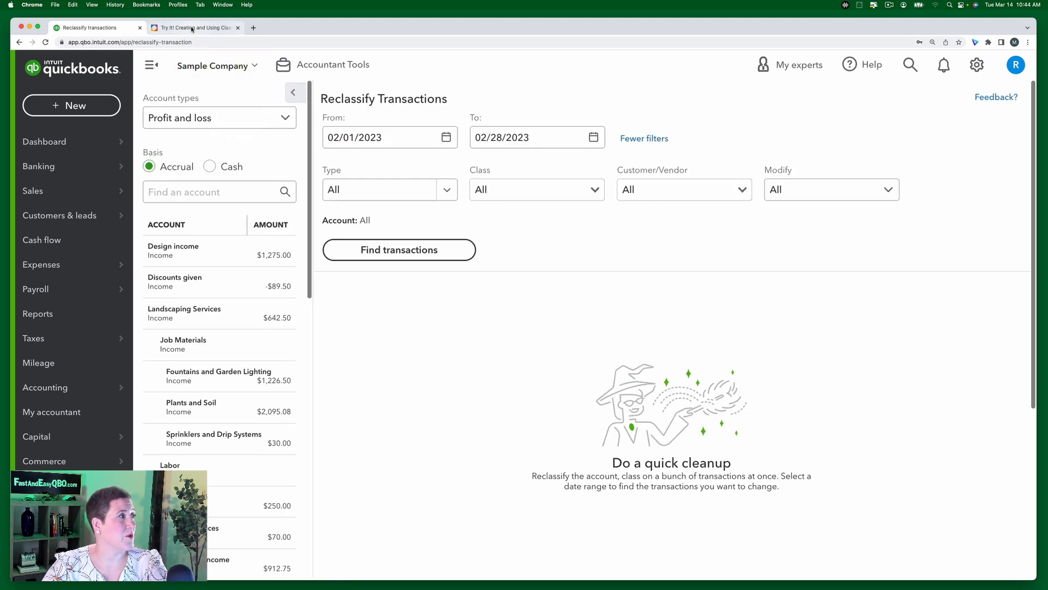
Step: Read the exercise's Step 4 instructions, then set the start date of the Reclassify Transactions search to 01/01/2022
click(163, 29)
click(120, 234)
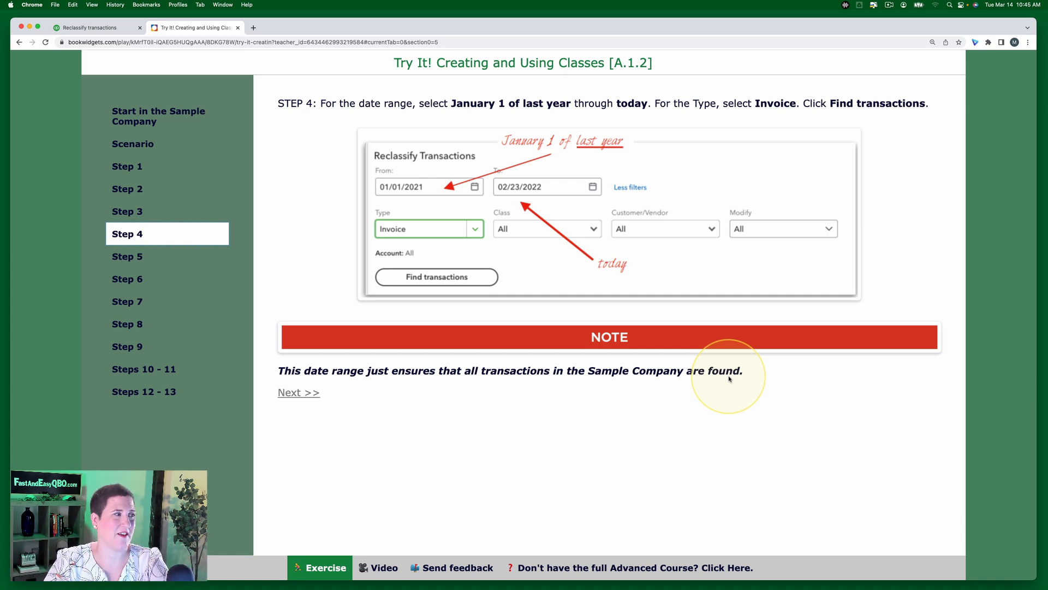
click(102, 28)
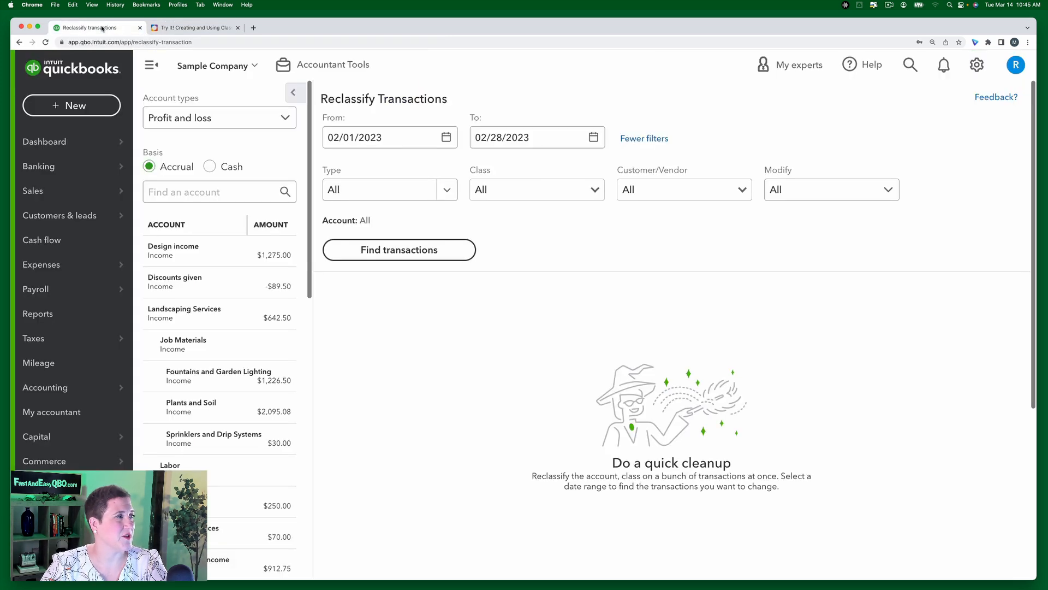
click(396, 137)
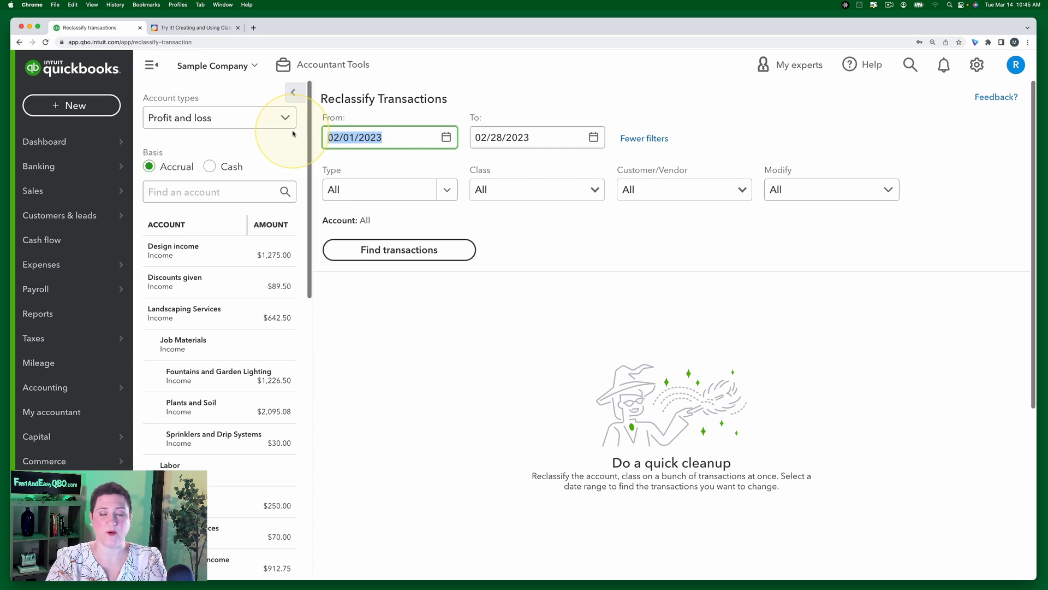
text(01/01/202)
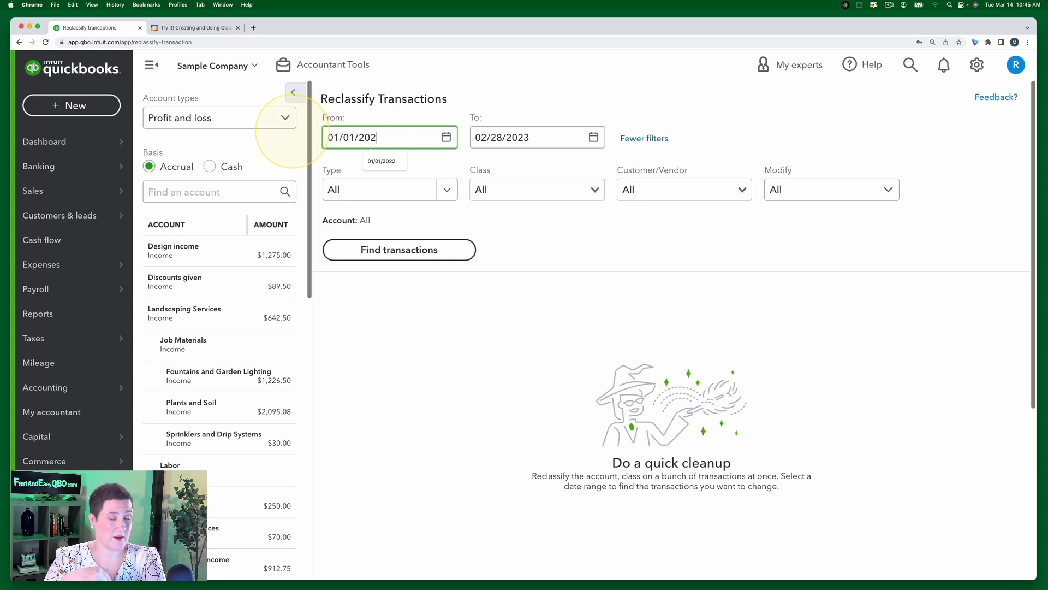
text(2)
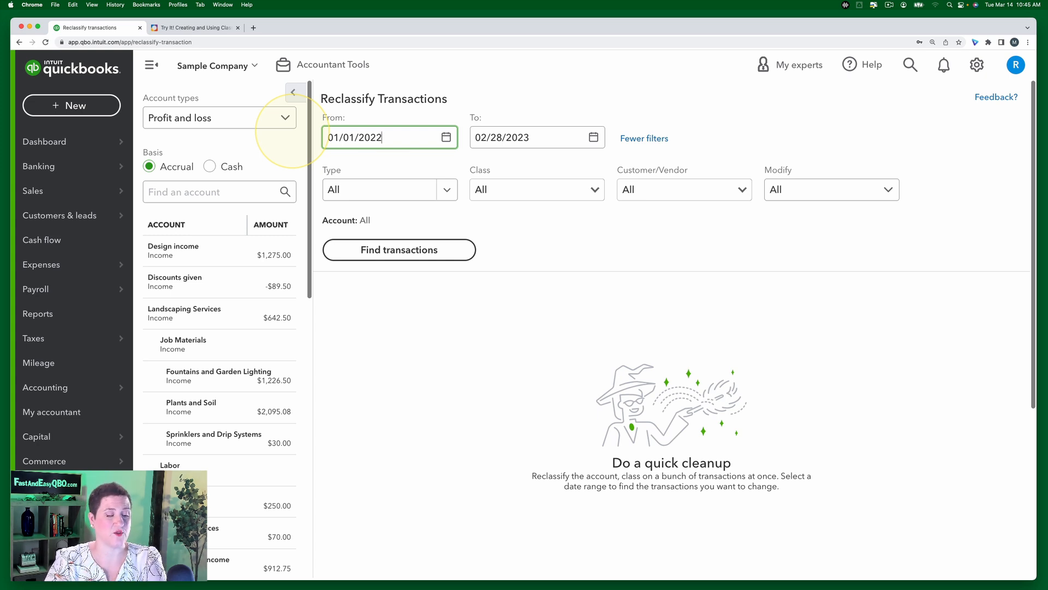
key(Tab)
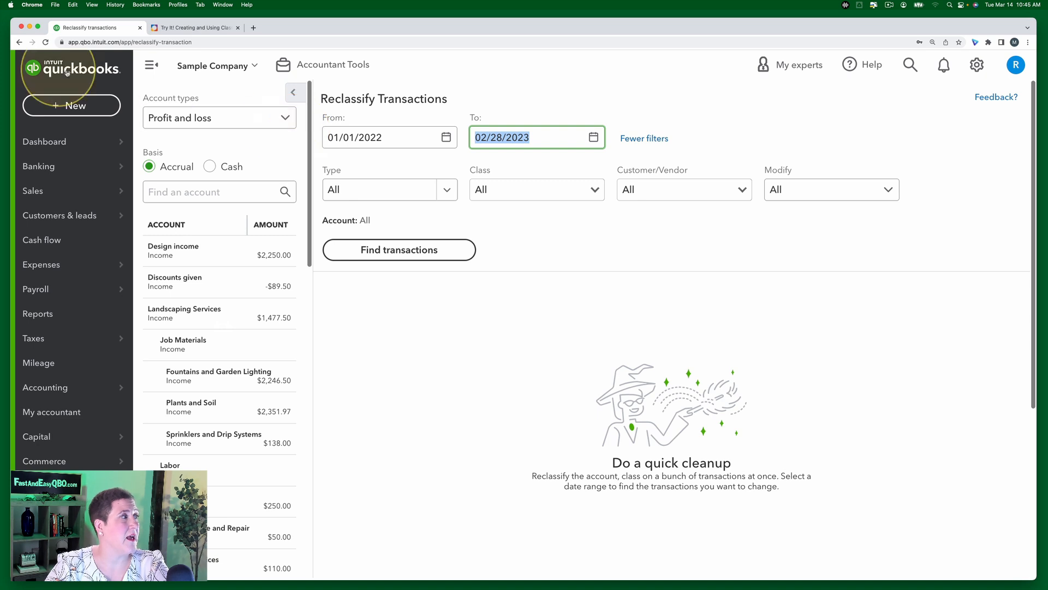
Step: Recheck the Step 4 instructions, then filter the transactions by type Invoice and run the search
click(179, 28)
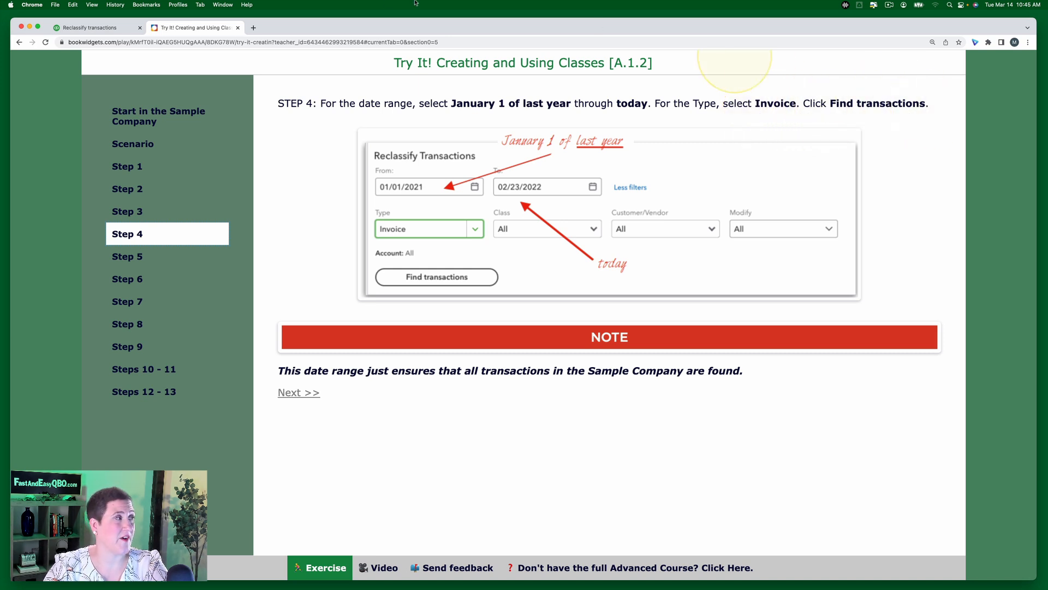
click(89, 27)
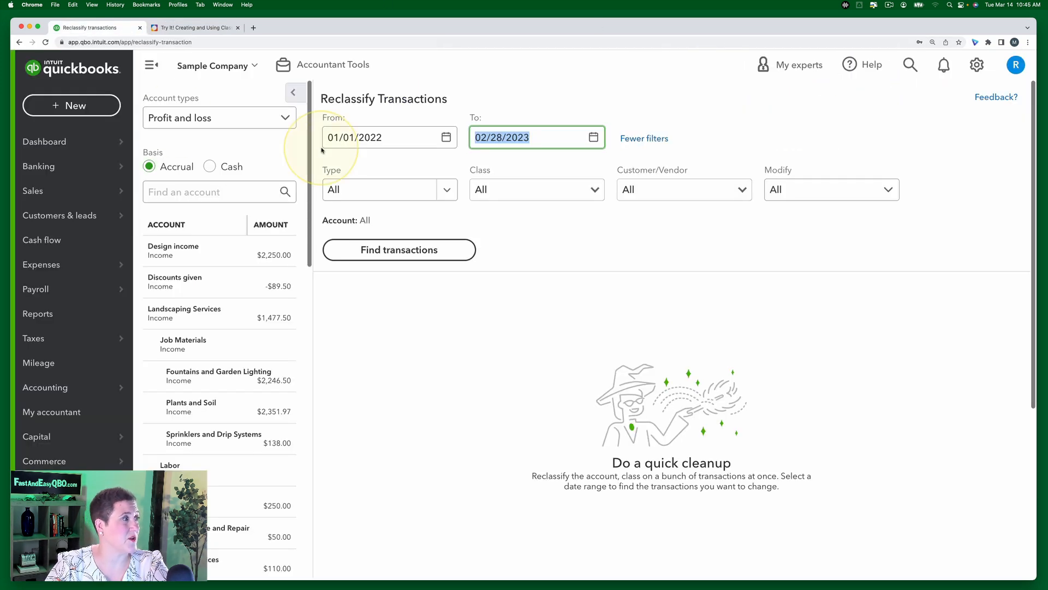
click(447, 192)
scroll(398, 289, down, 2)
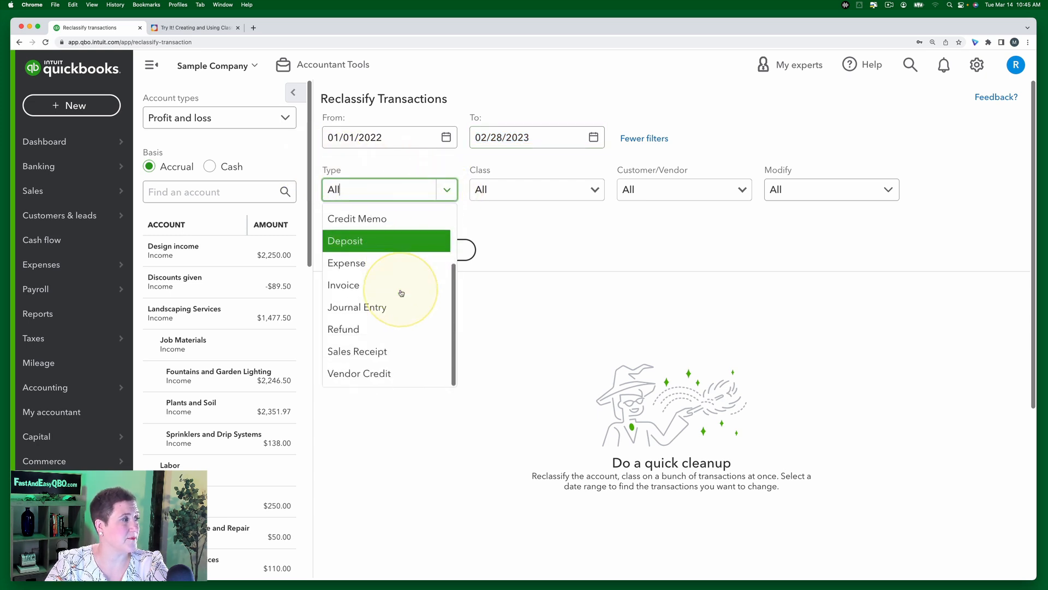
click(360, 285)
click(352, 249)
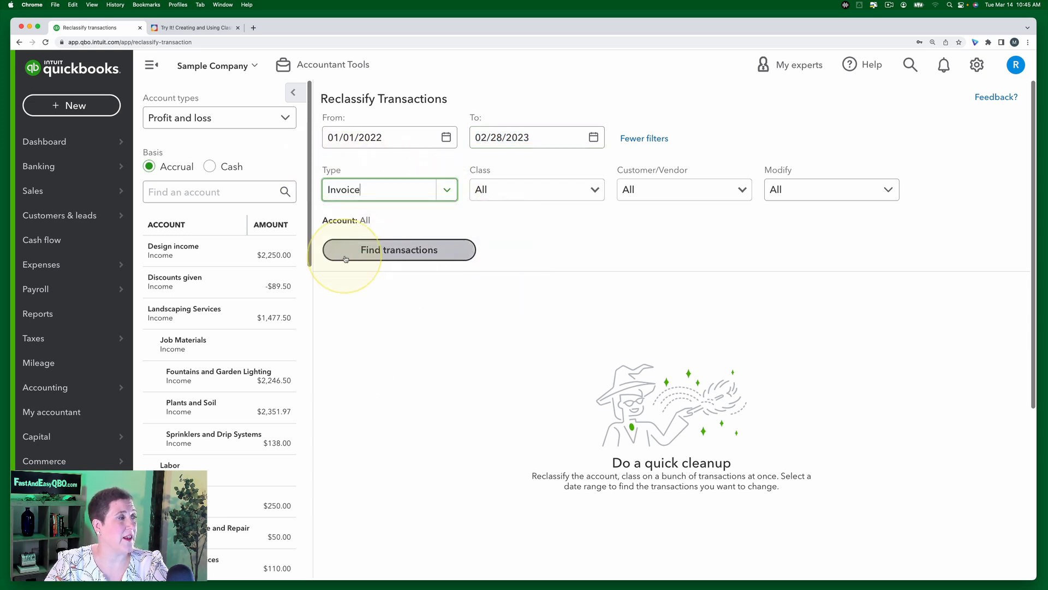
click(393, 253)
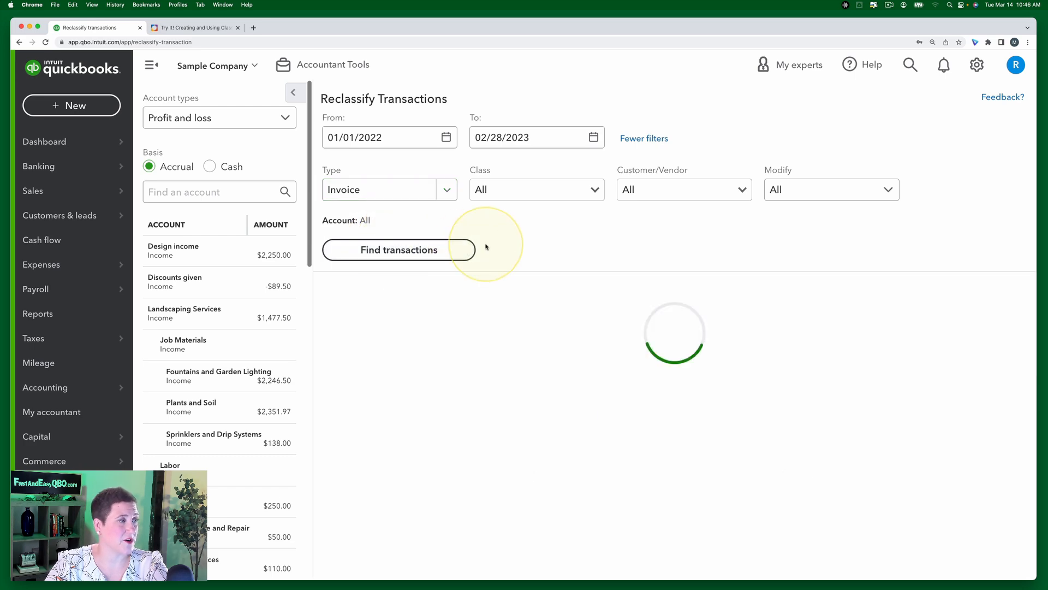
Step: Read the exercise's Step 5 instructions, then sort the found invoice lines by Customer/Vendor
click(195, 30)
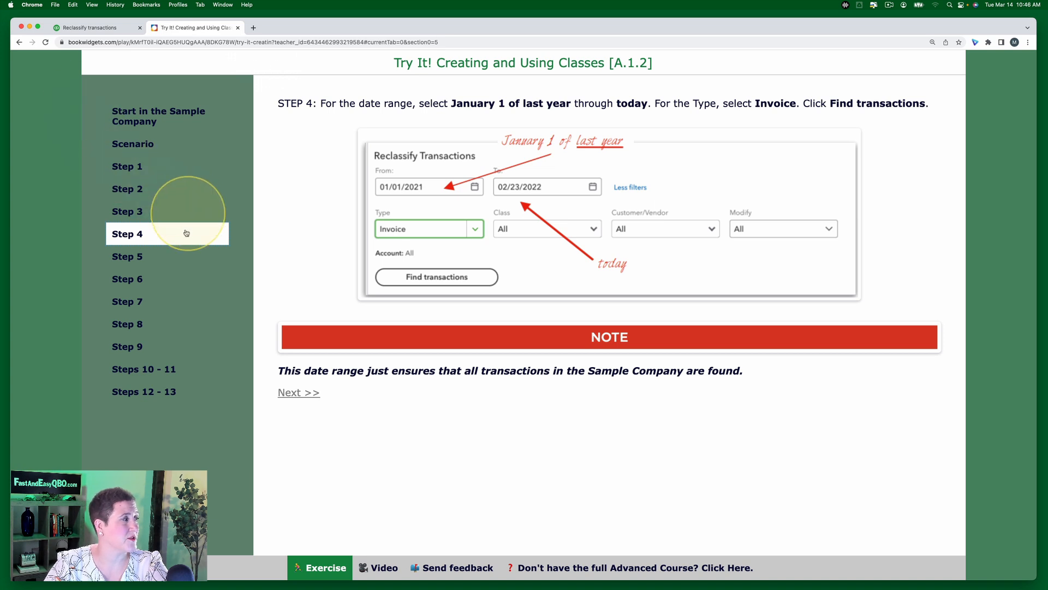
click(131, 256)
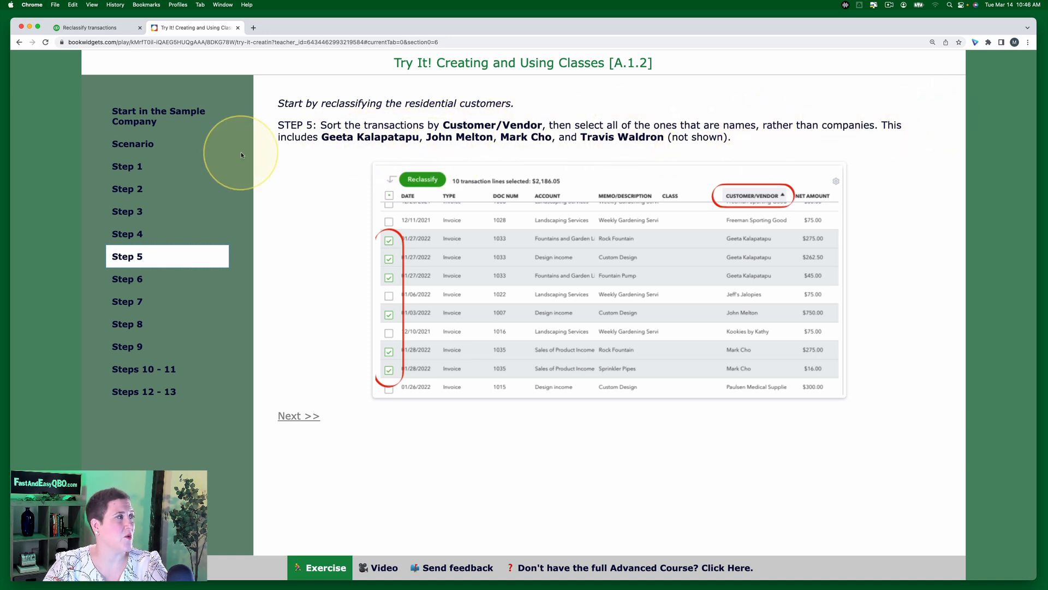
click(91, 29)
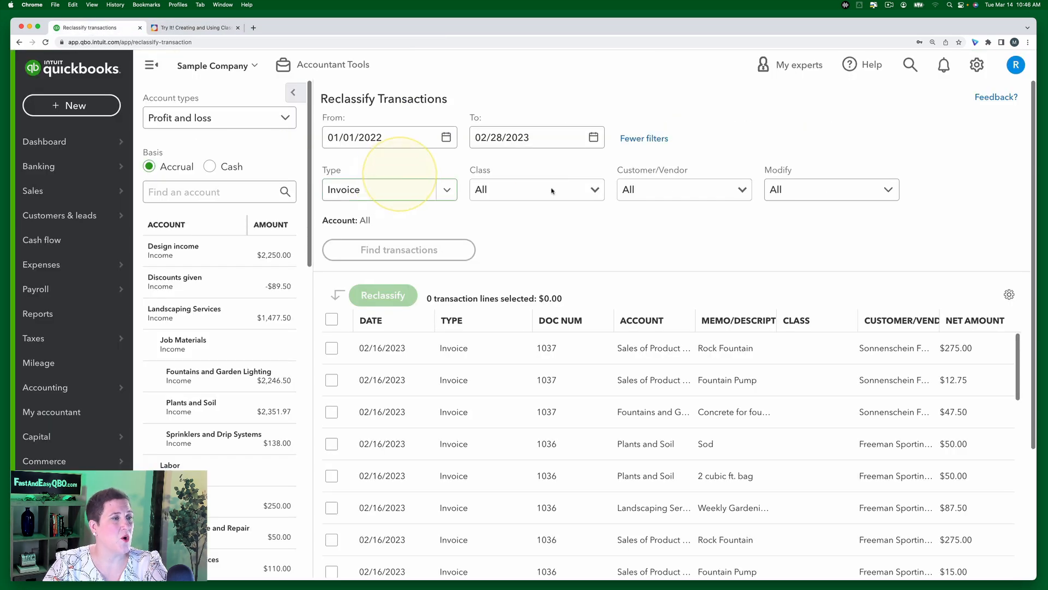
click(890, 323)
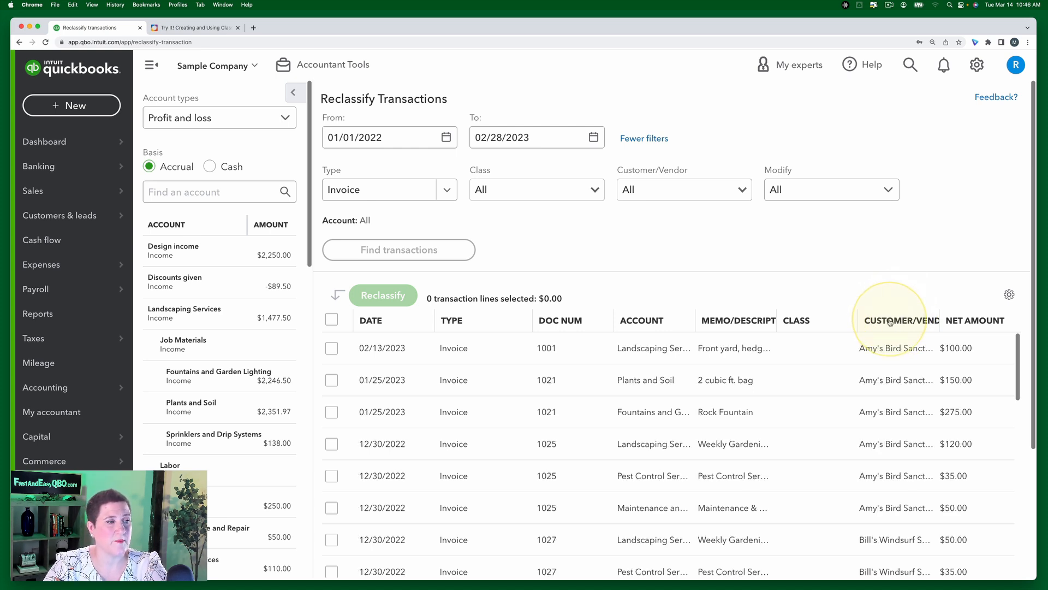
Step: Select the first residential customer's three 02/15/2023 invoice lines: Rock Fountain, Custom Design and Fountain Pump
scroll(795, 403, down, 1)
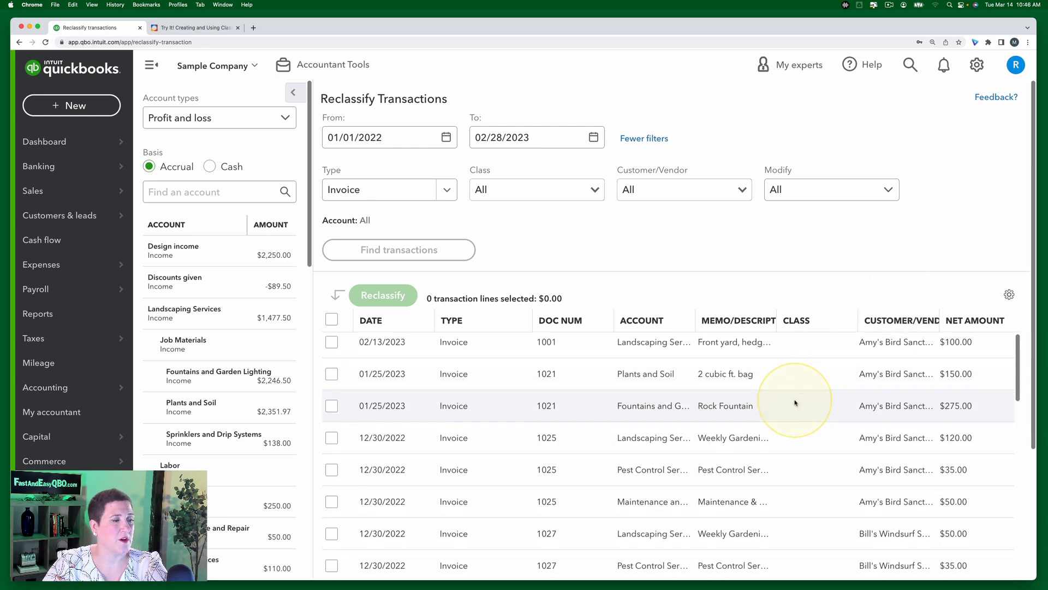
scroll(795, 403, down, 1)
scroll(795, 403, down, 10)
scroll(795, 403, up, 2)
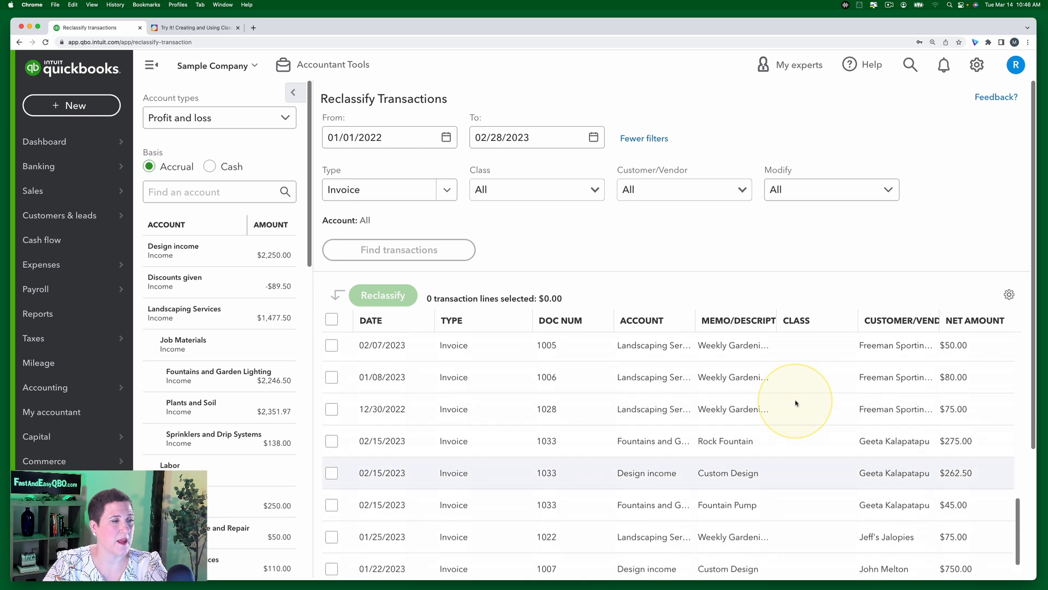
scroll(795, 403, down, 1)
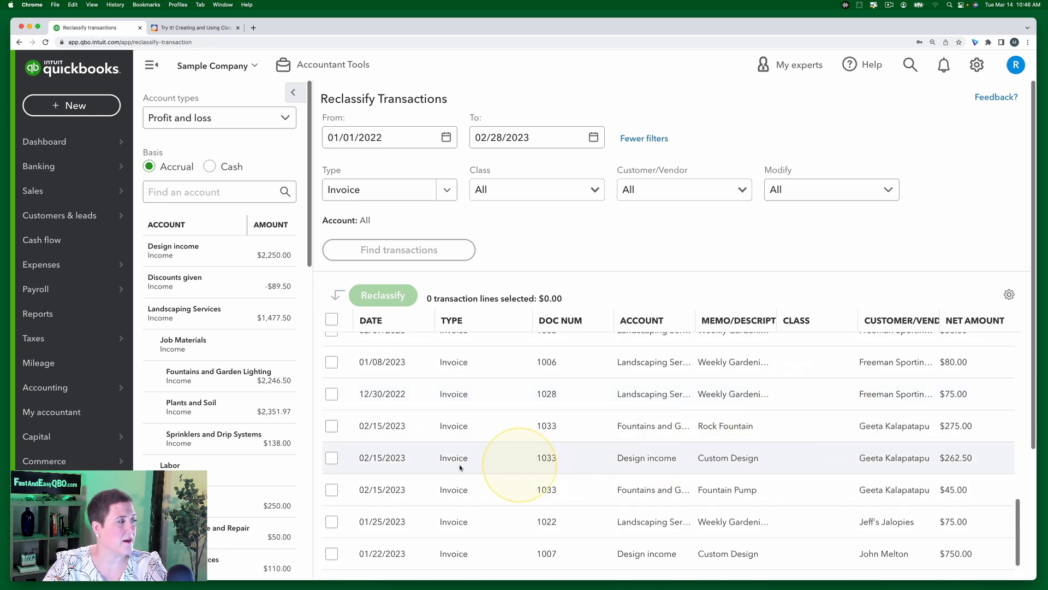
click(331, 425)
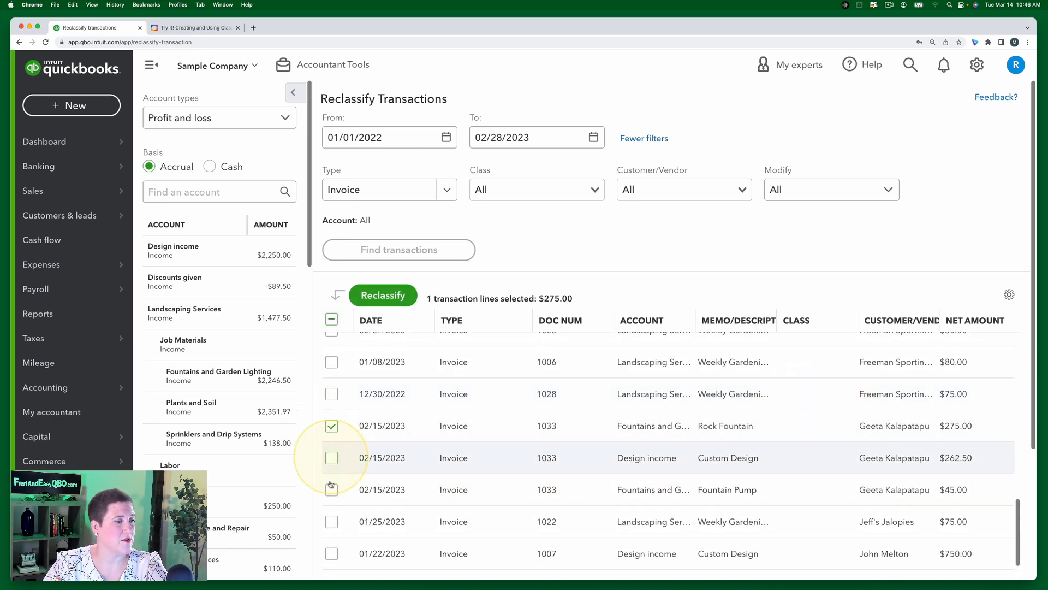
click(331, 457)
click(331, 489)
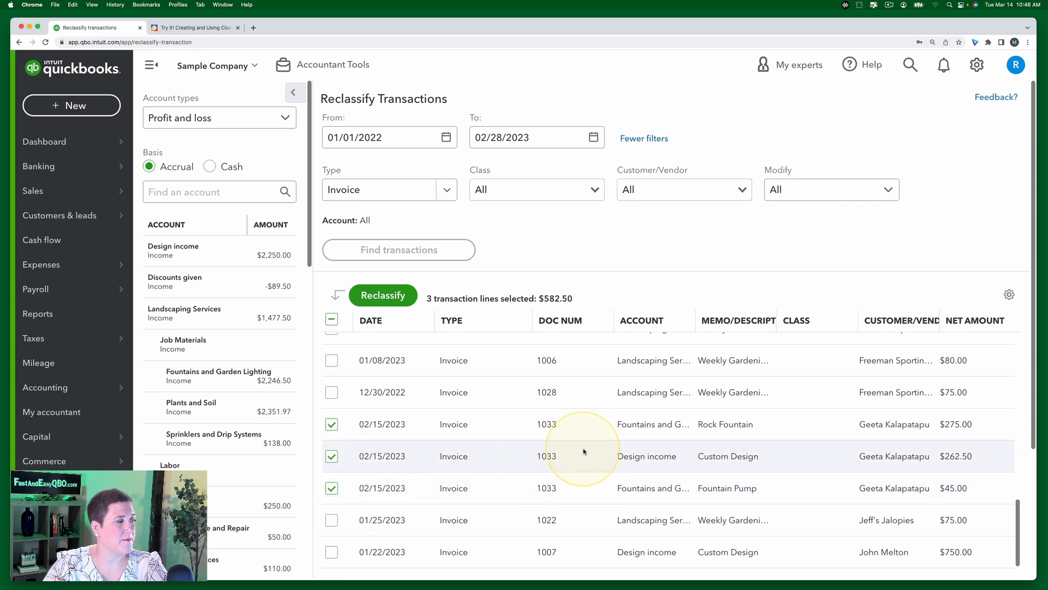
Step: Select more residential customers' lines: $750 Custom Design, $300 Sod, and the 02/16/2023 Rock Fountain ($275) and Sprinkler Pipes ($16)
scroll(583, 451, down, 4)
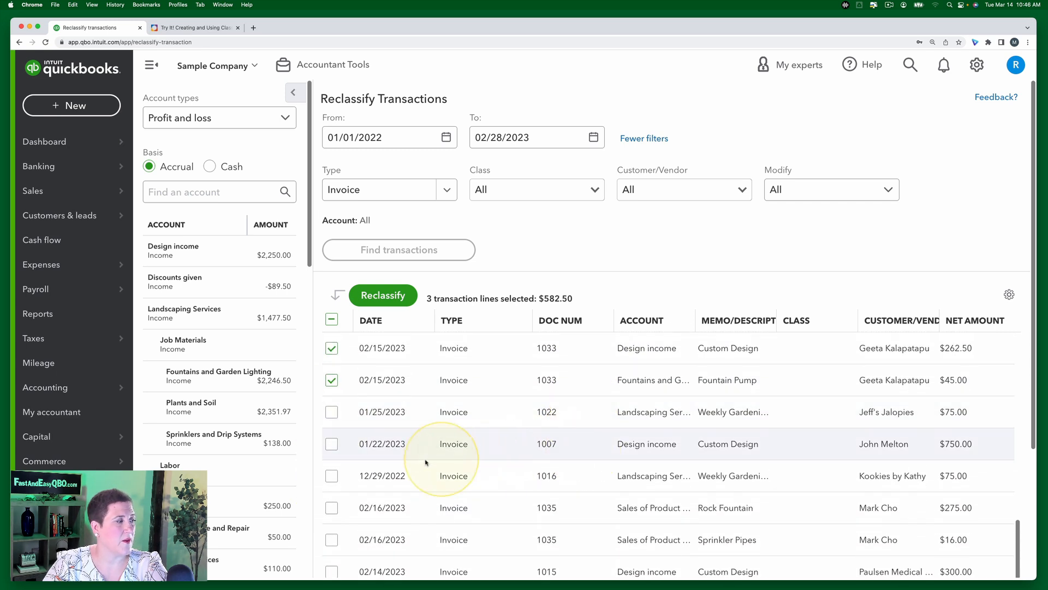
click(332, 443)
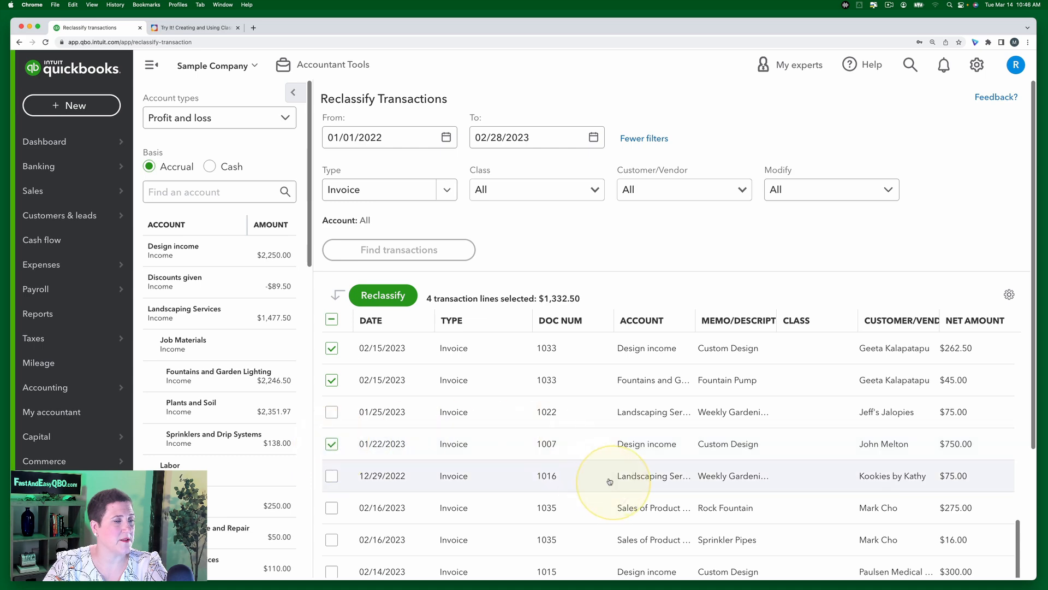
scroll(612, 477, down, 10)
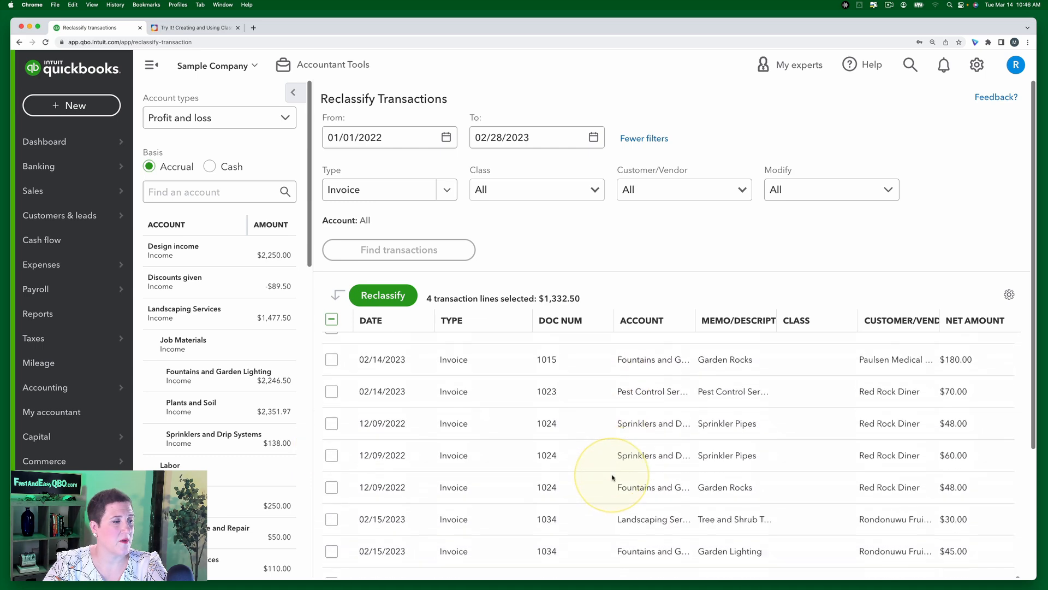
scroll(612, 477, down, 5)
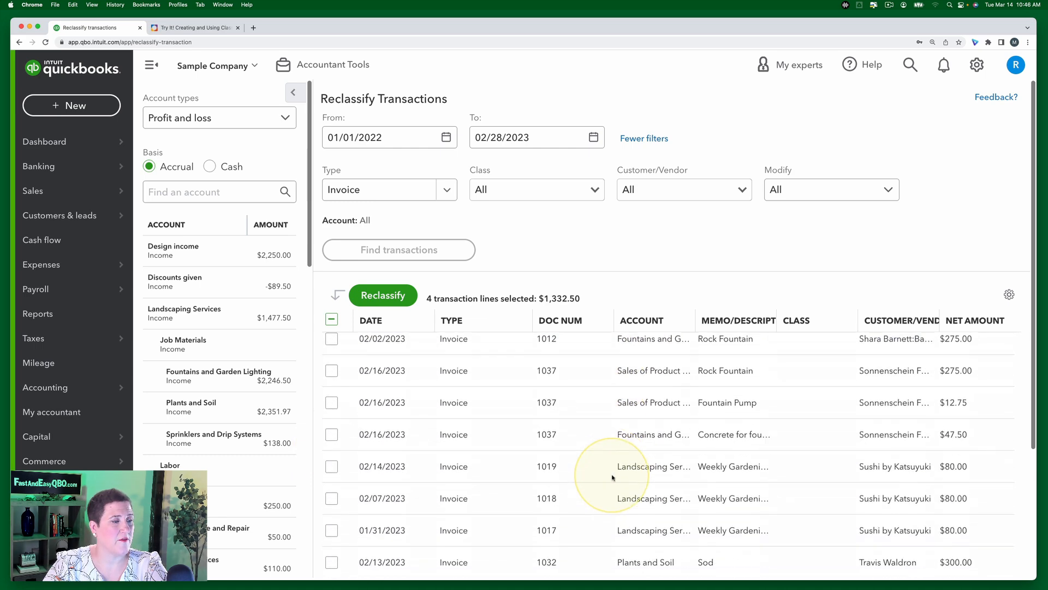
click(330, 555)
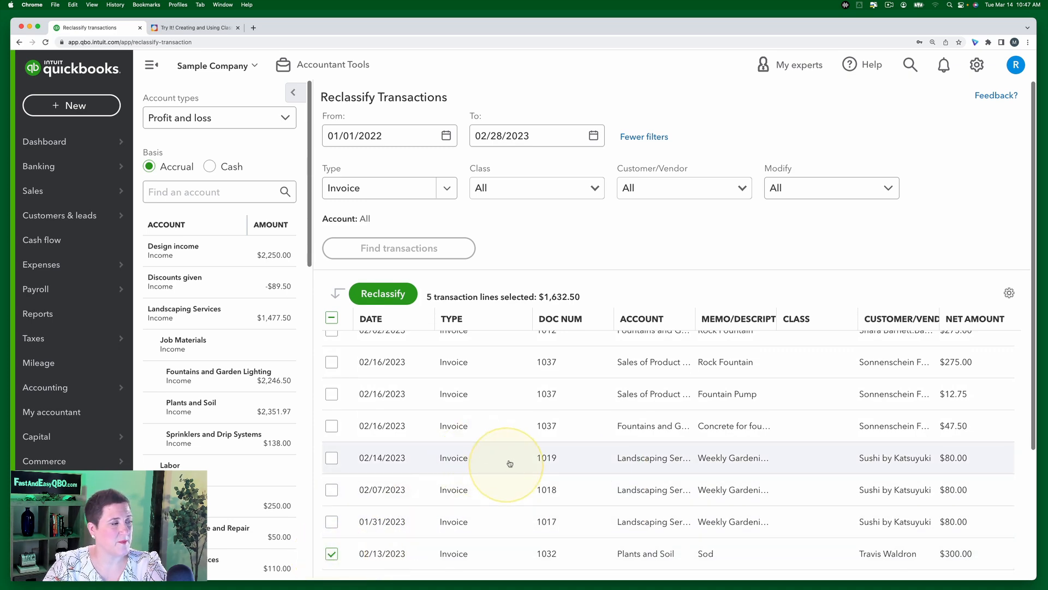
scroll(509, 463, down, 10)
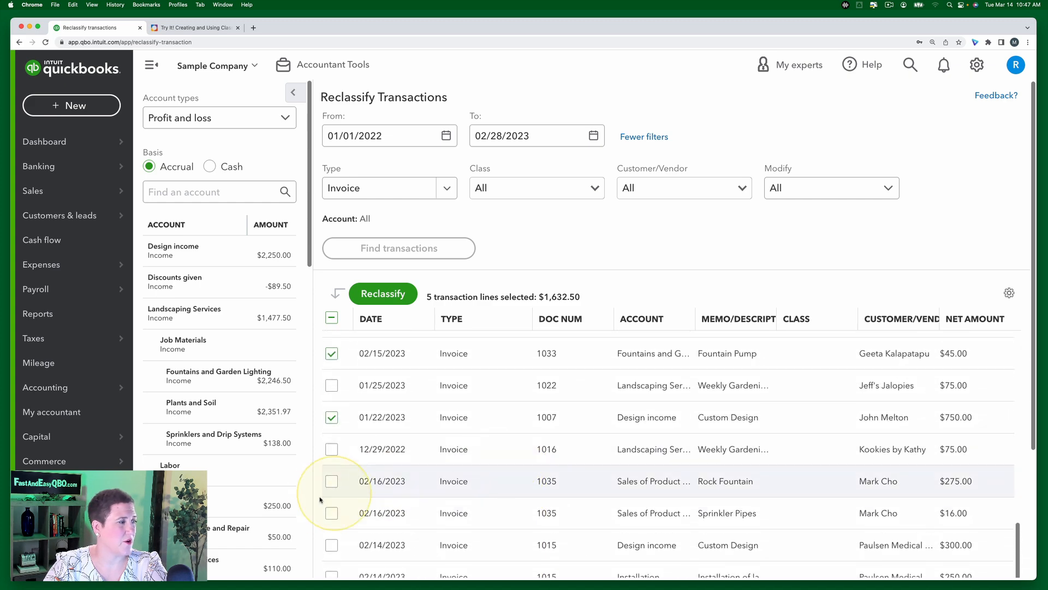
click(332, 481)
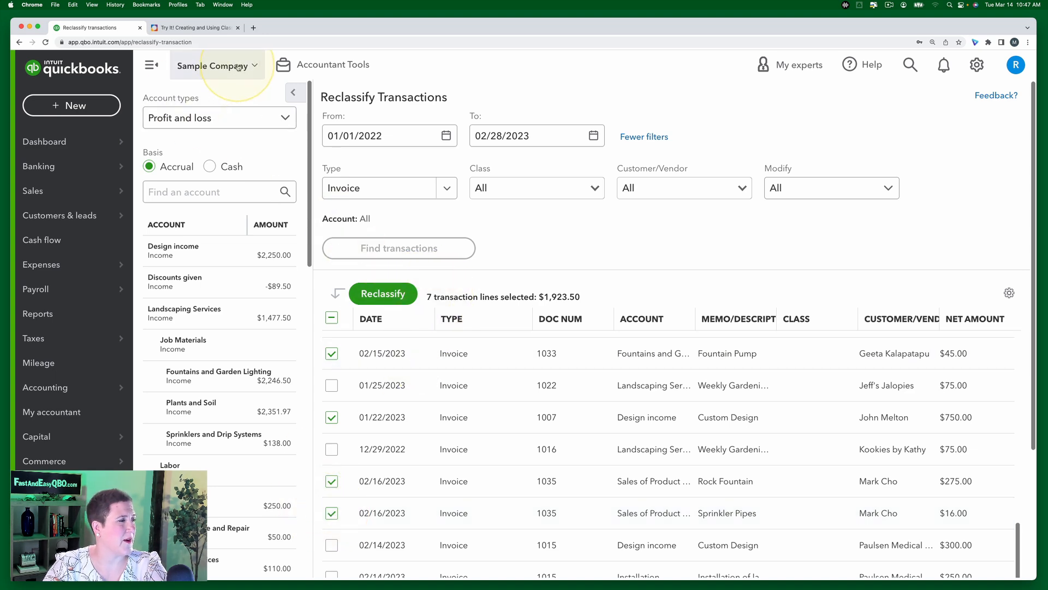
Step: Check the selection against the exercise's customer list, then add the last residential customer's Garden Rocks, Lumber and 02/04/2023 Weekly Gardening lines
click(188, 28)
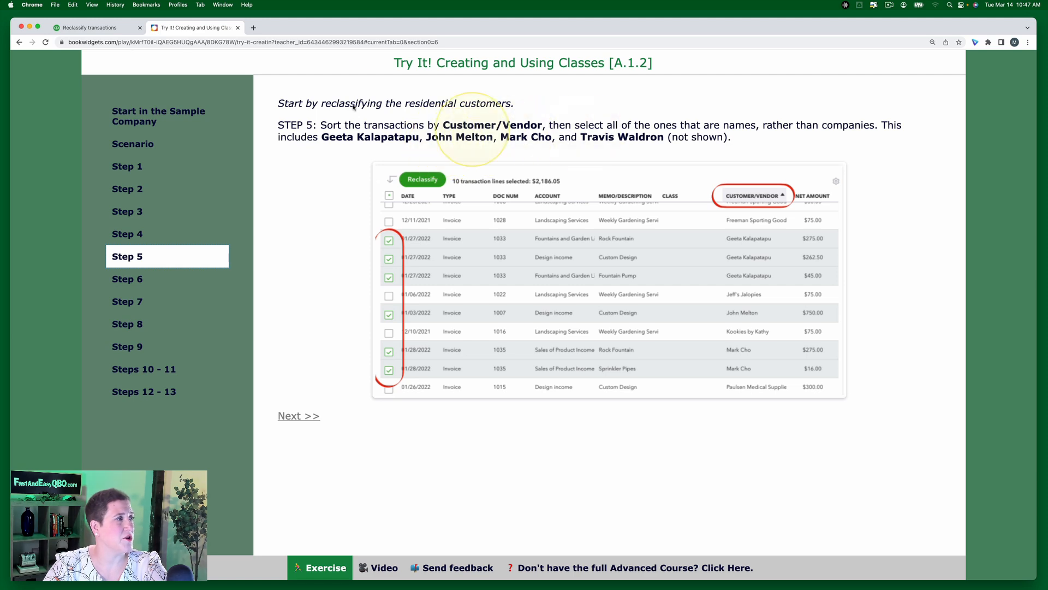
click(95, 28)
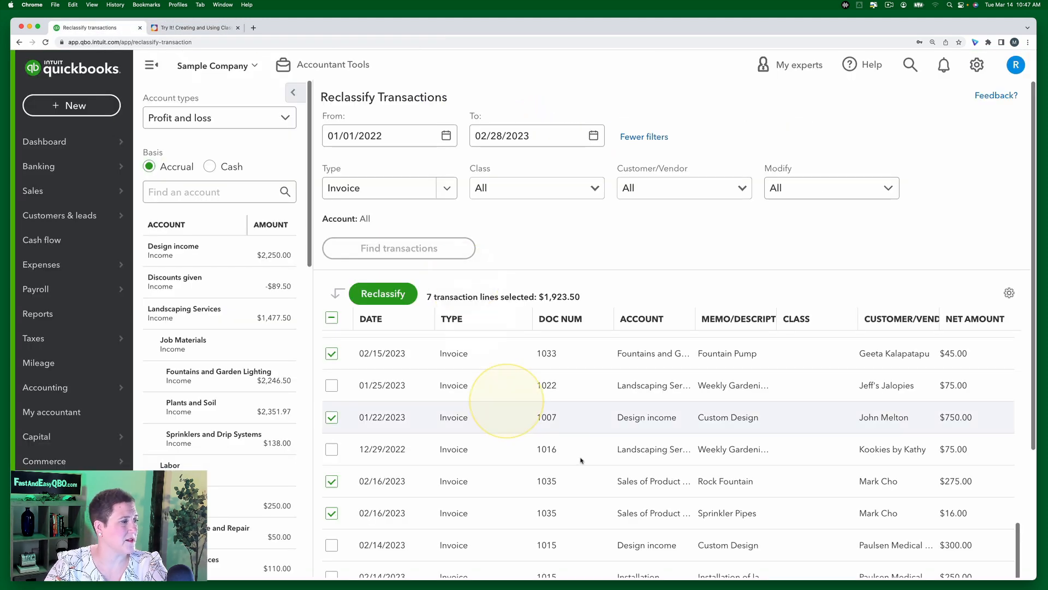
scroll(581, 448, up, 2)
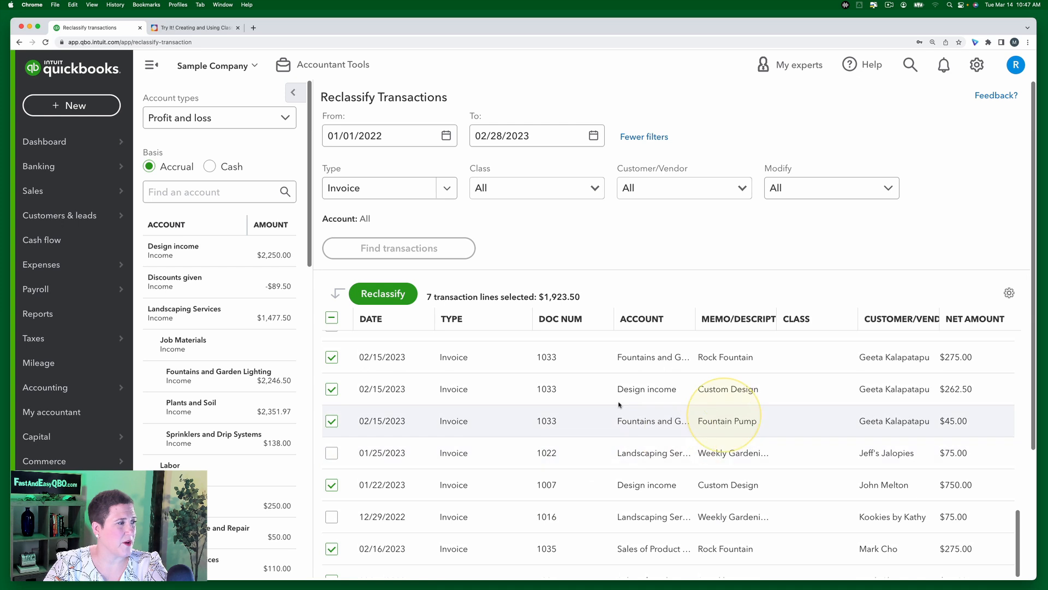
scroll(556, 441, down, 2)
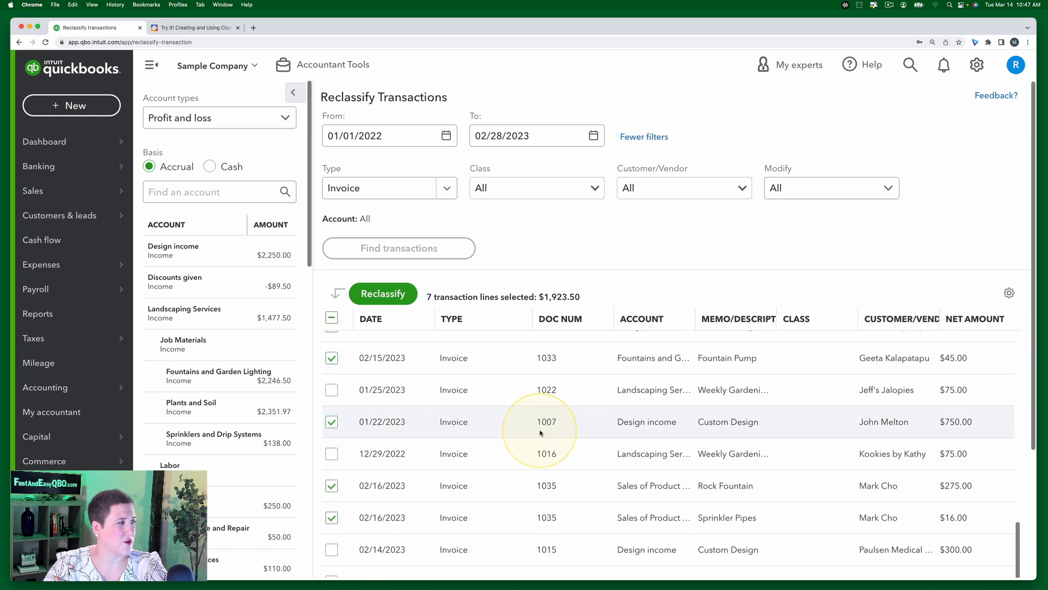
scroll(480, 431, down, 3)
scroll(523, 452, down, 10)
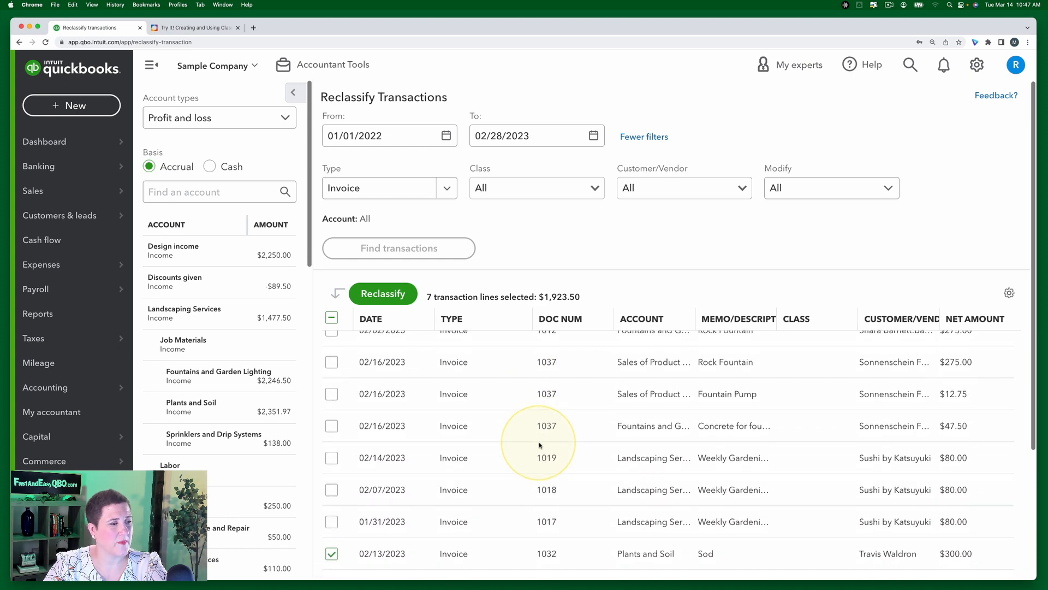
scroll(612, 442, down, 5)
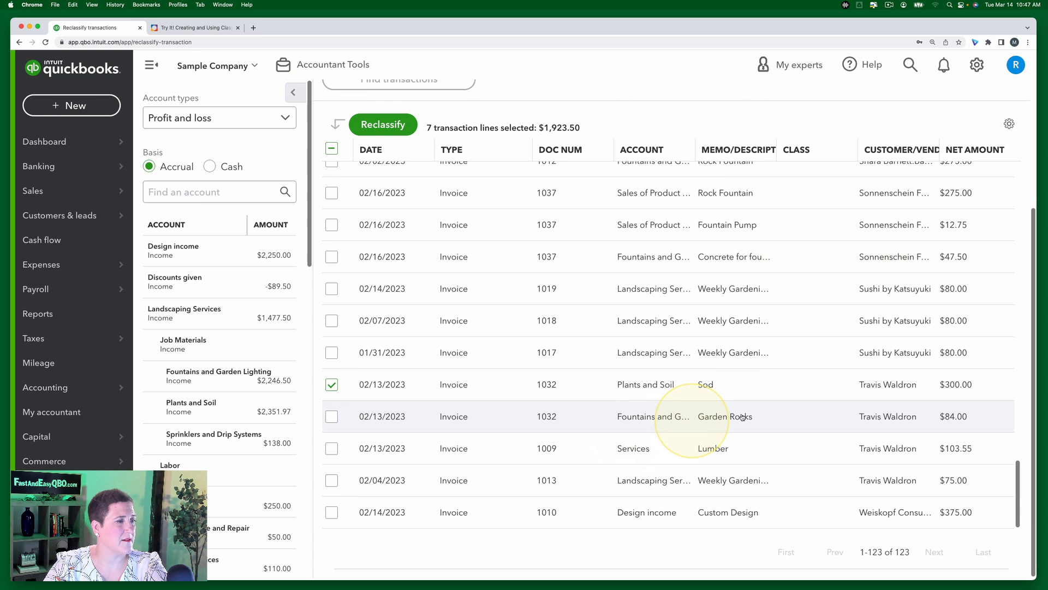
click(332, 429)
click(331, 448)
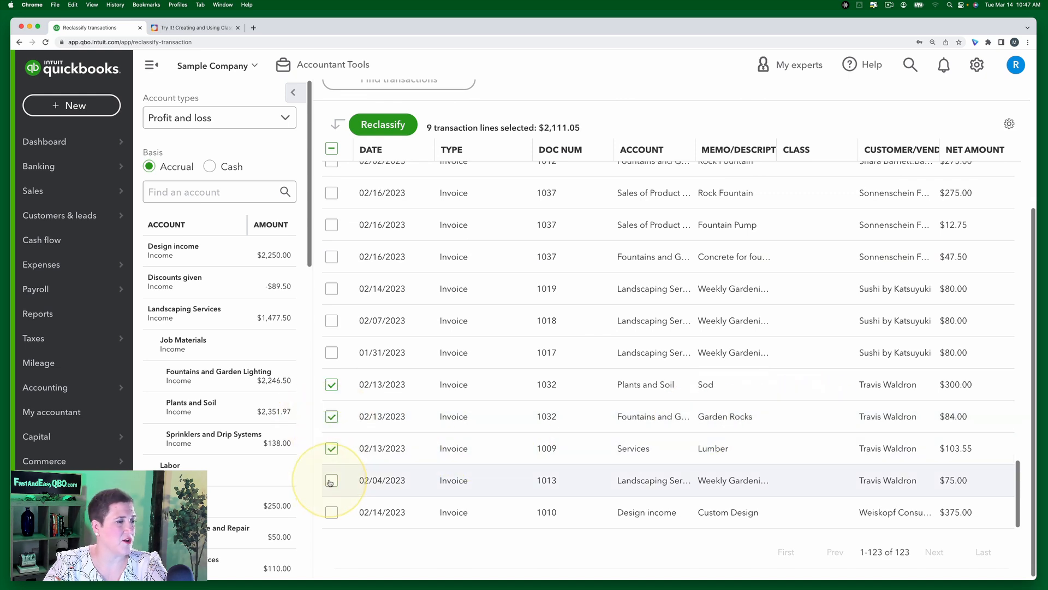
click(330, 481)
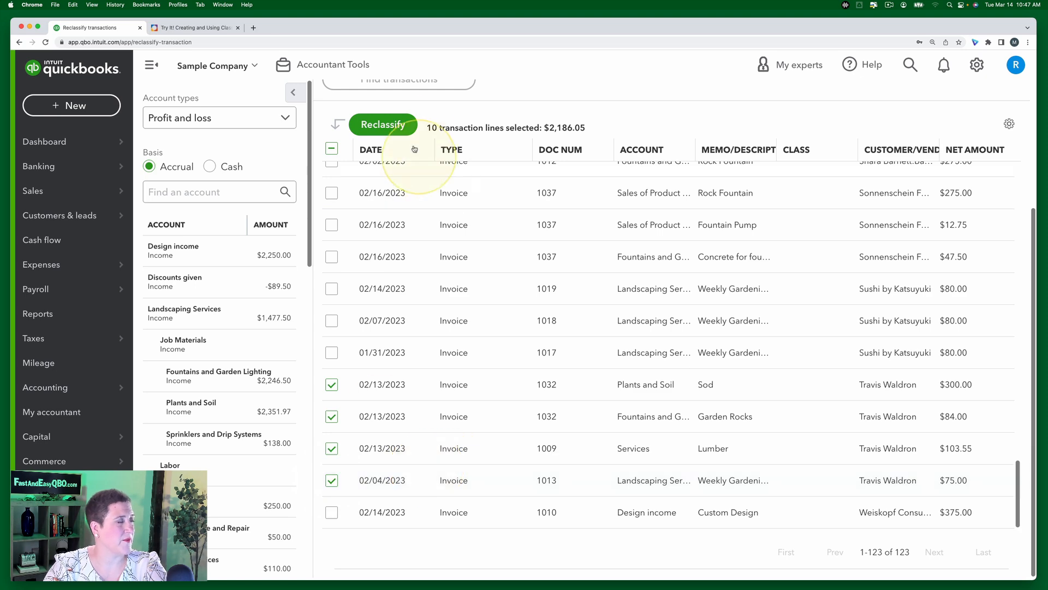
Step: Read the exercise's Step 6 instructions, then reclassify the selected residential customers' invoice lines to the Residential class
click(196, 28)
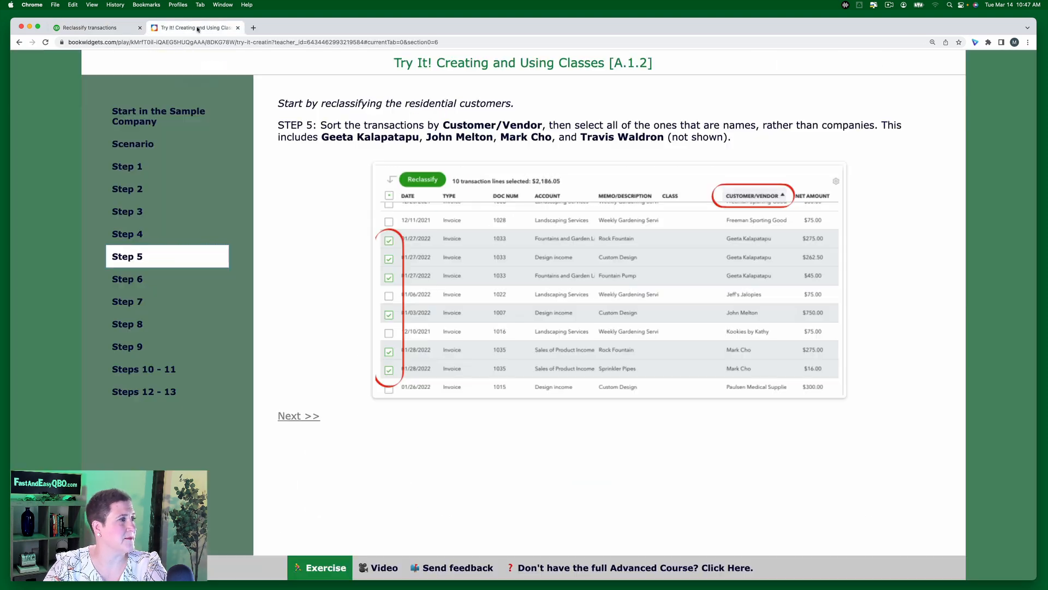
click(136, 280)
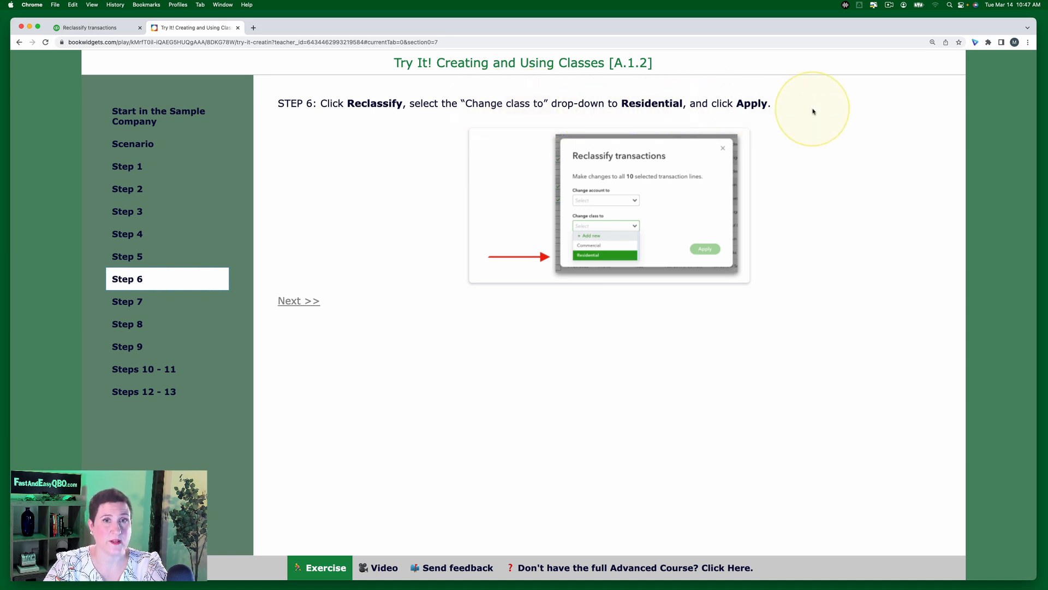
click(110, 30)
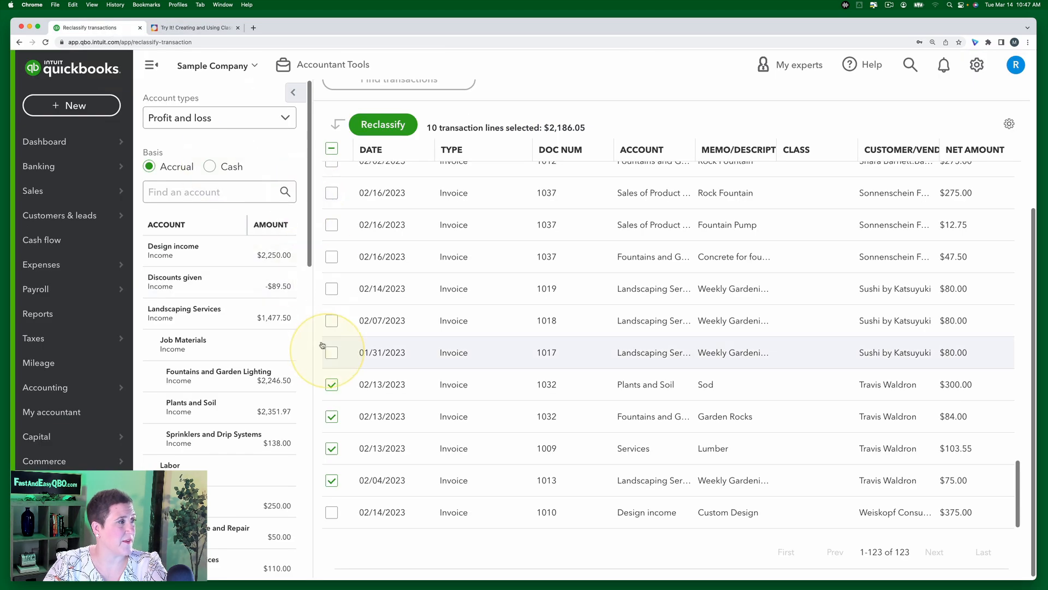
click(389, 128)
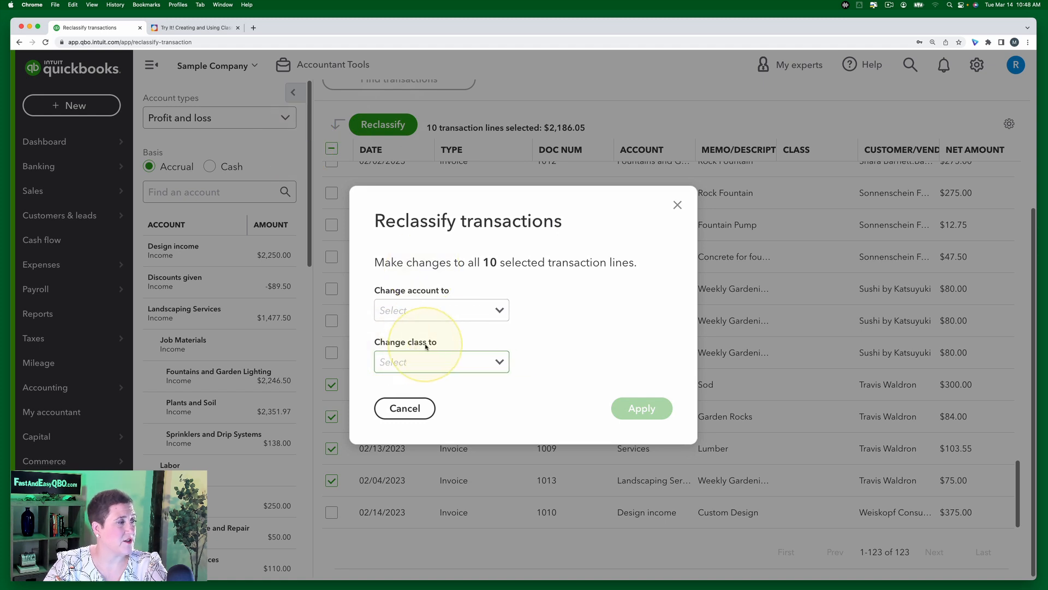
click(498, 363)
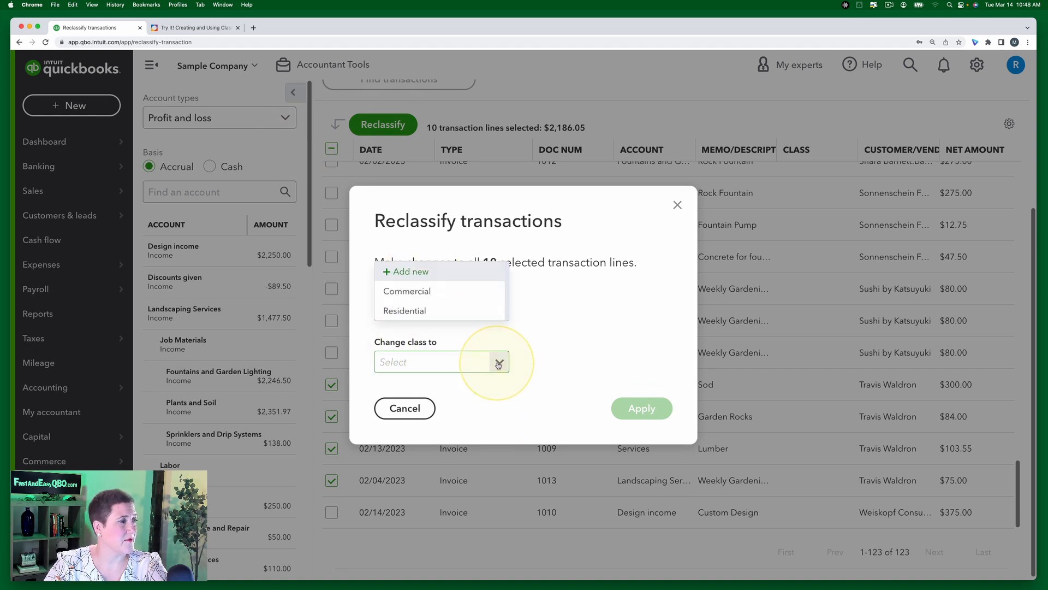
click(405, 311)
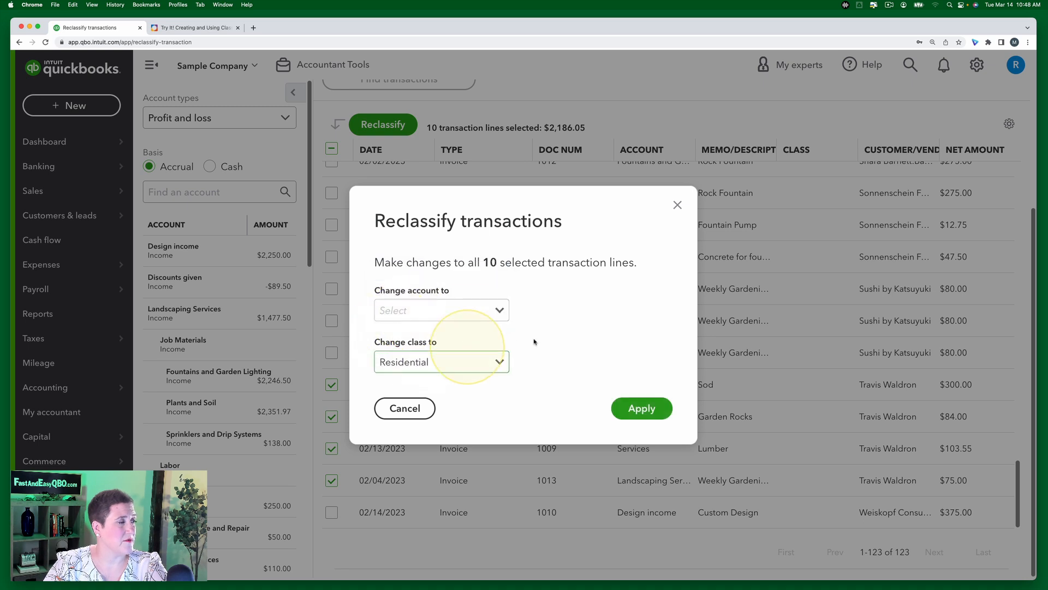
click(633, 404)
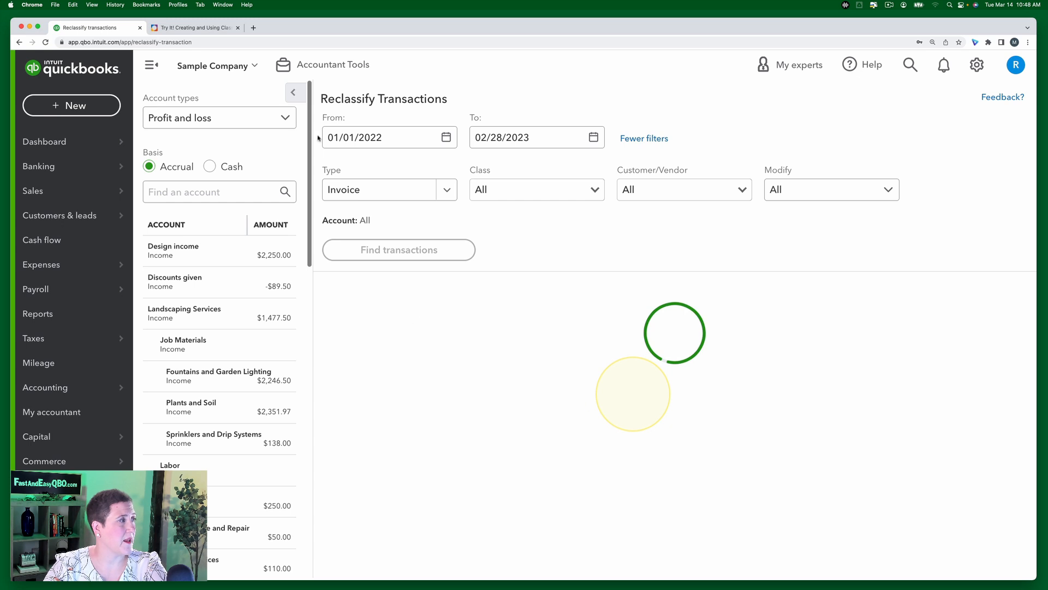
Step: Read the exercise's Step 7 instructions, then filter the invoice lines to Class None and find the matching transactions
click(192, 30)
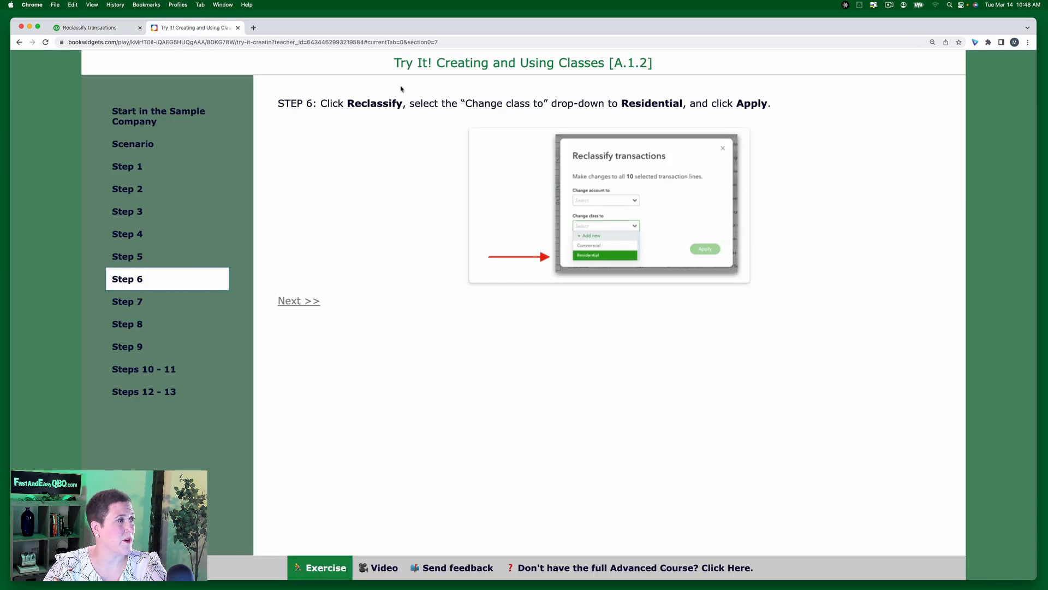
click(130, 305)
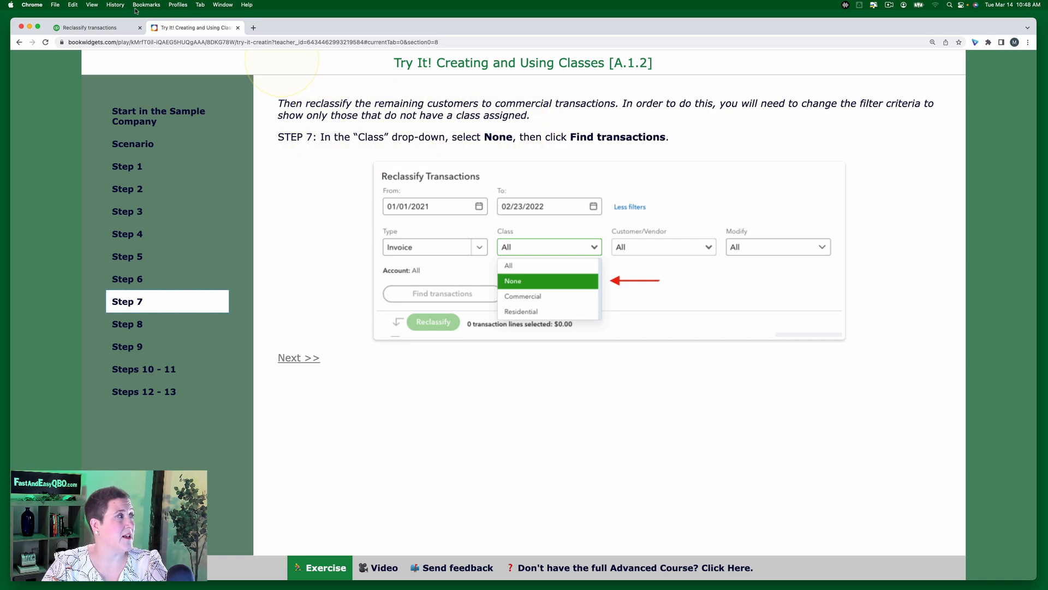
click(112, 31)
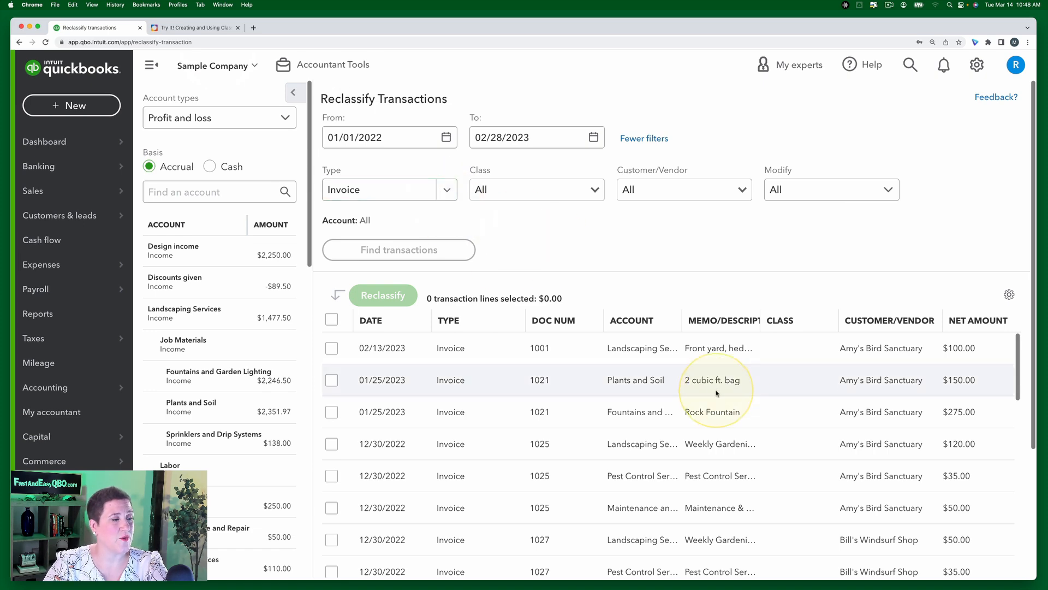
scroll(762, 483, down, 15)
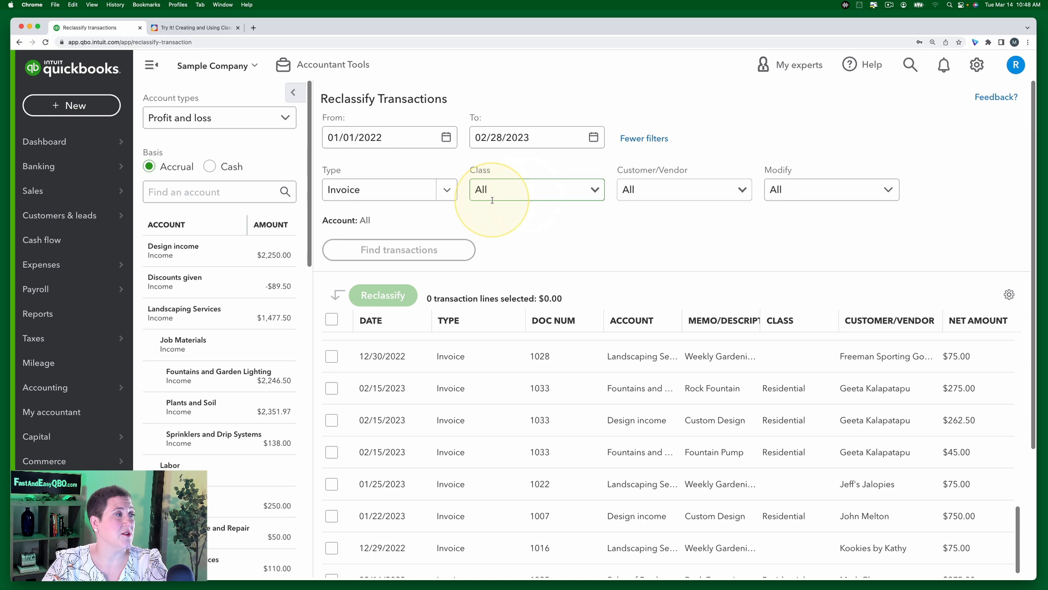
click(592, 189)
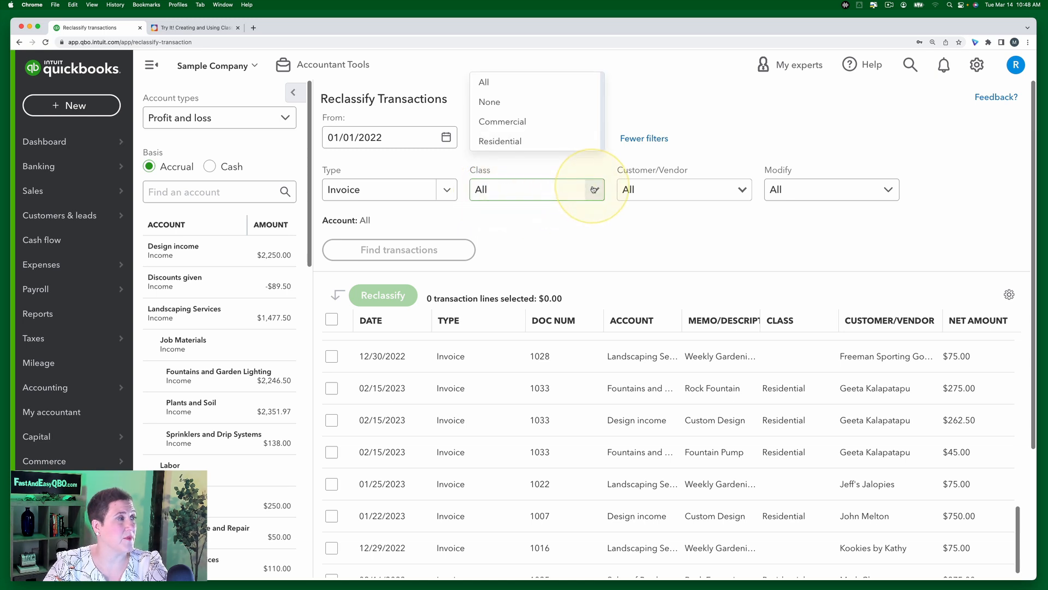
click(489, 103)
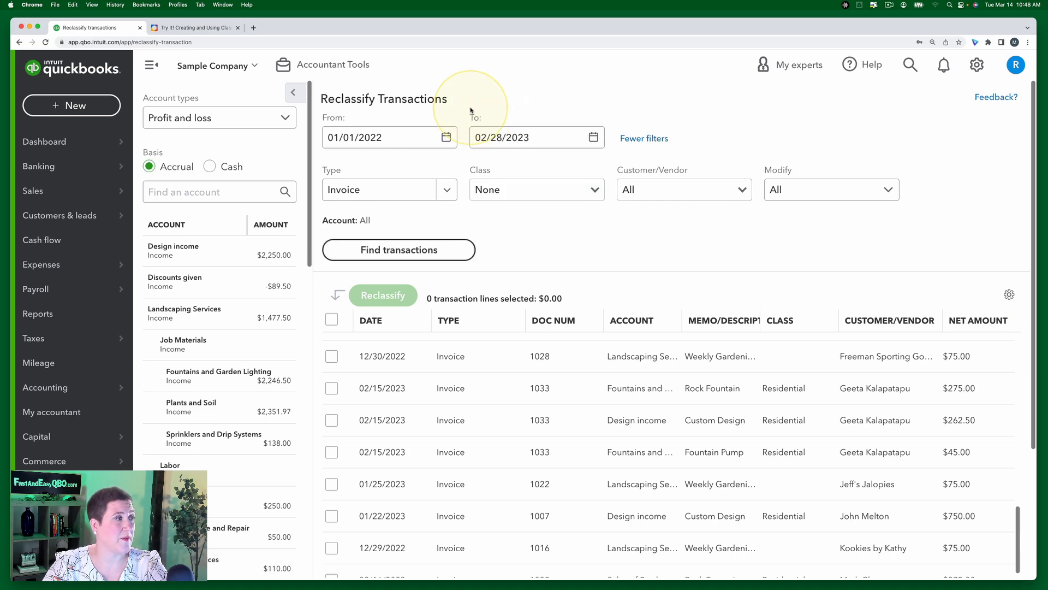
click(211, 29)
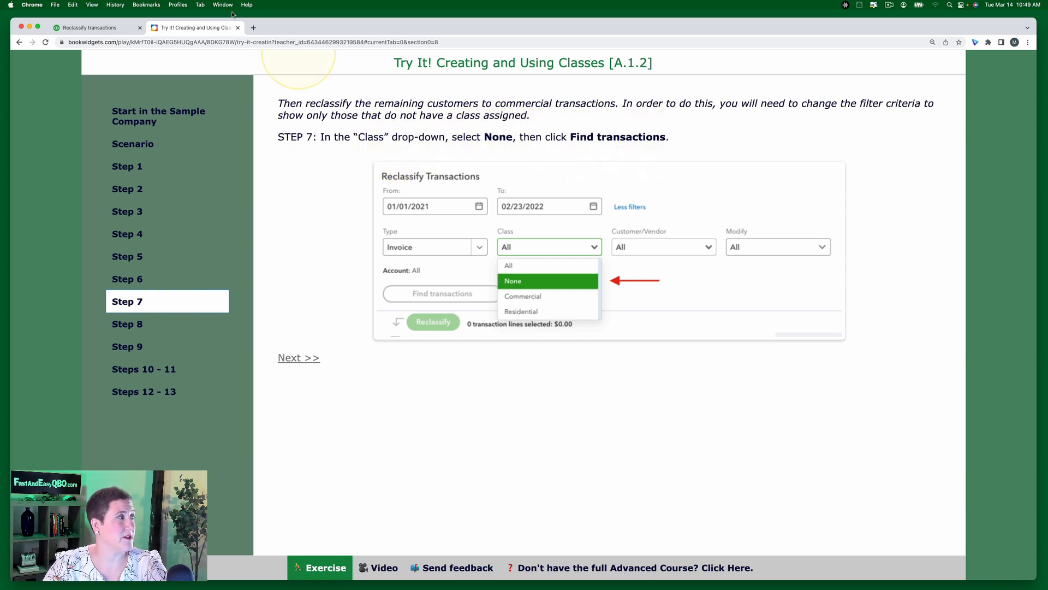
click(87, 27)
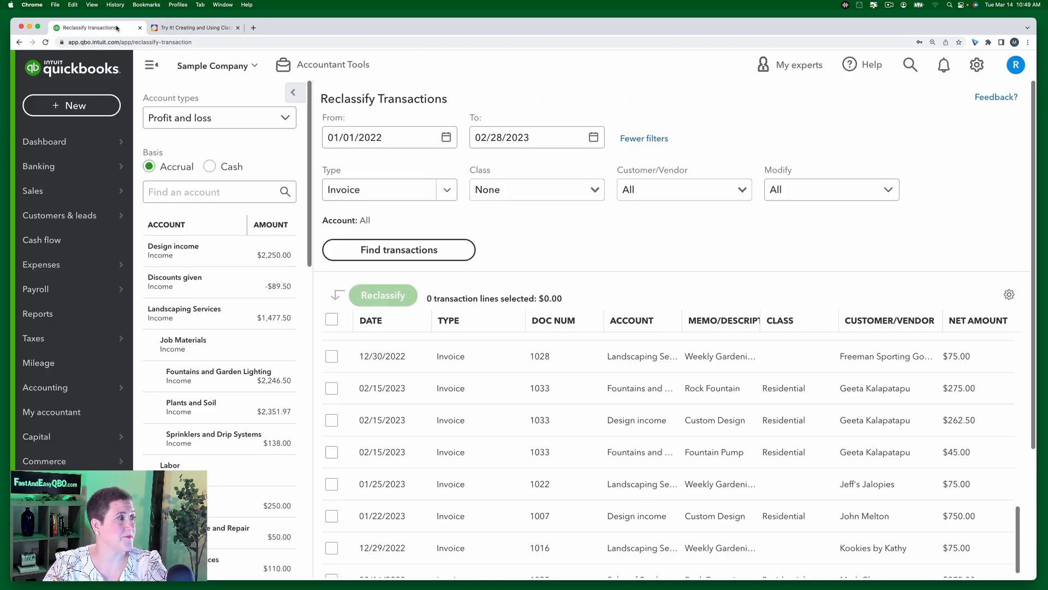
click(406, 249)
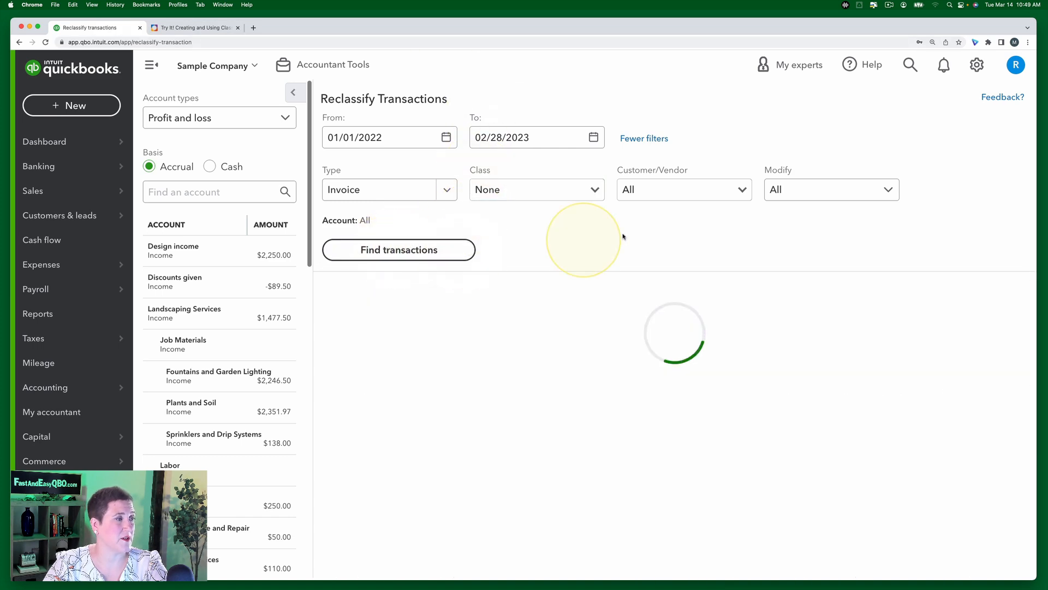
Step: Read the exercise's Step 8 instructions, then select all of the found unclassified invoice lines
click(190, 28)
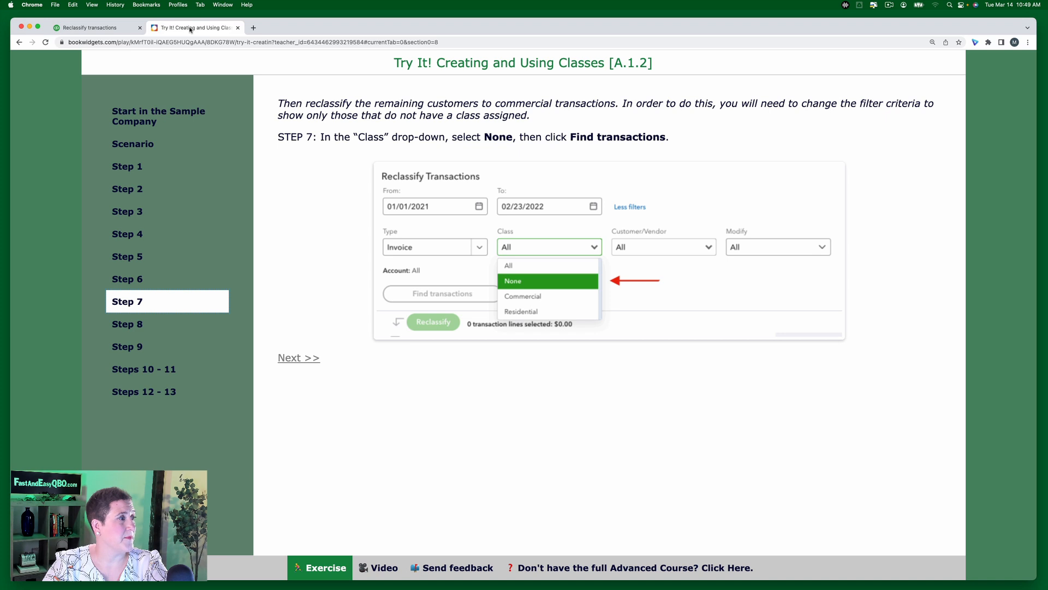
click(136, 328)
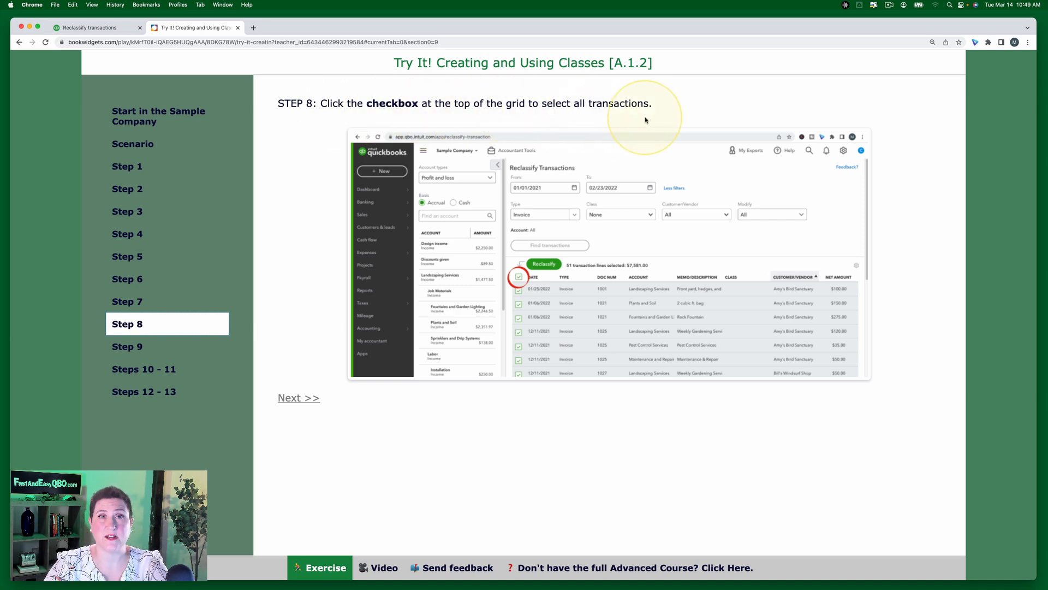
click(102, 28)
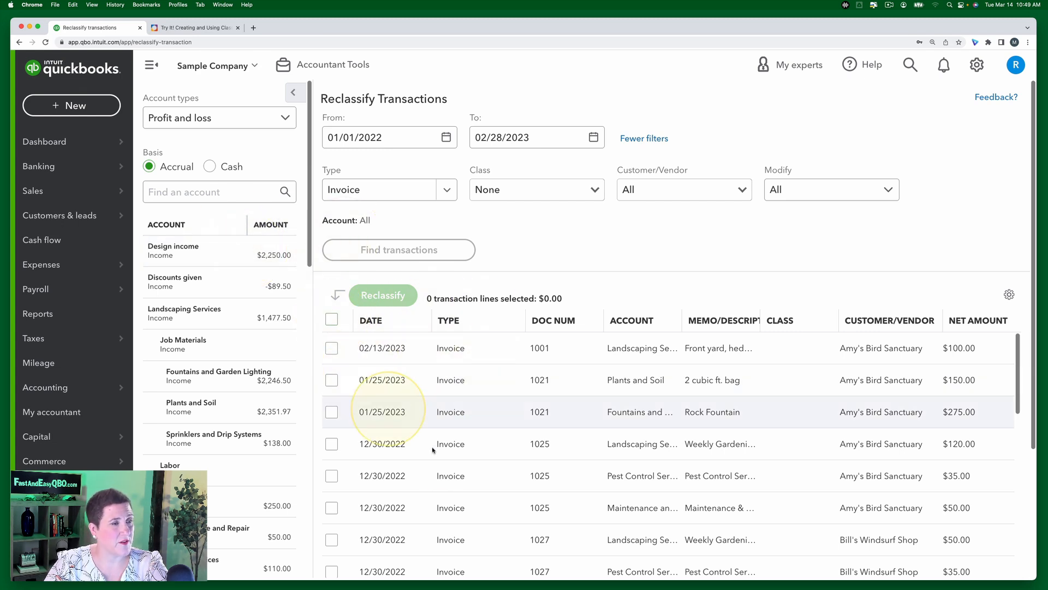
click(332, 320)
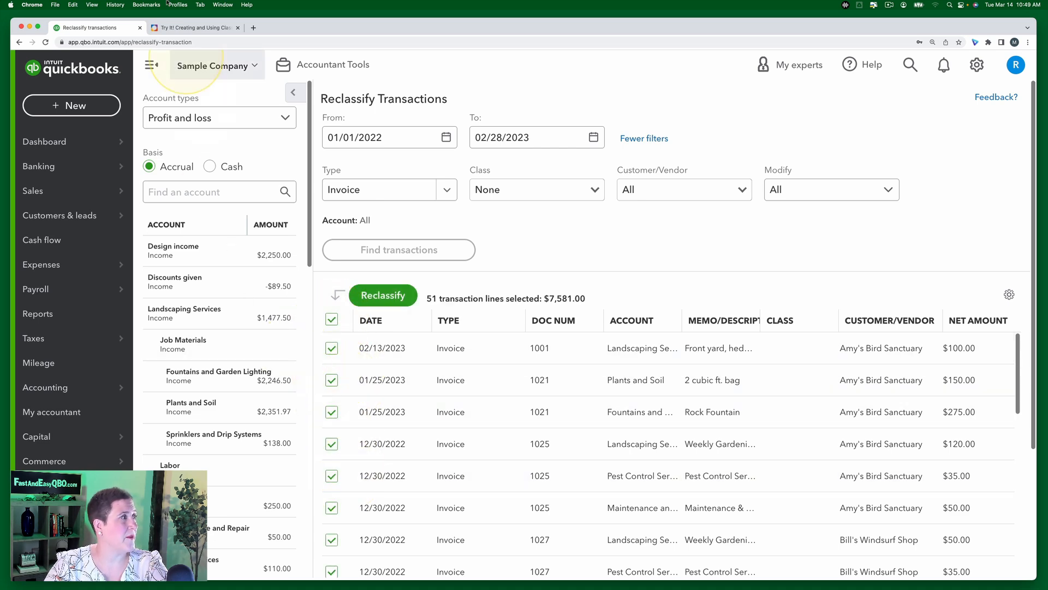
Step: Read the exercise's Step 9 instructions, then reclassify all selected invoice lines to the Commercial class
click(209, 31)
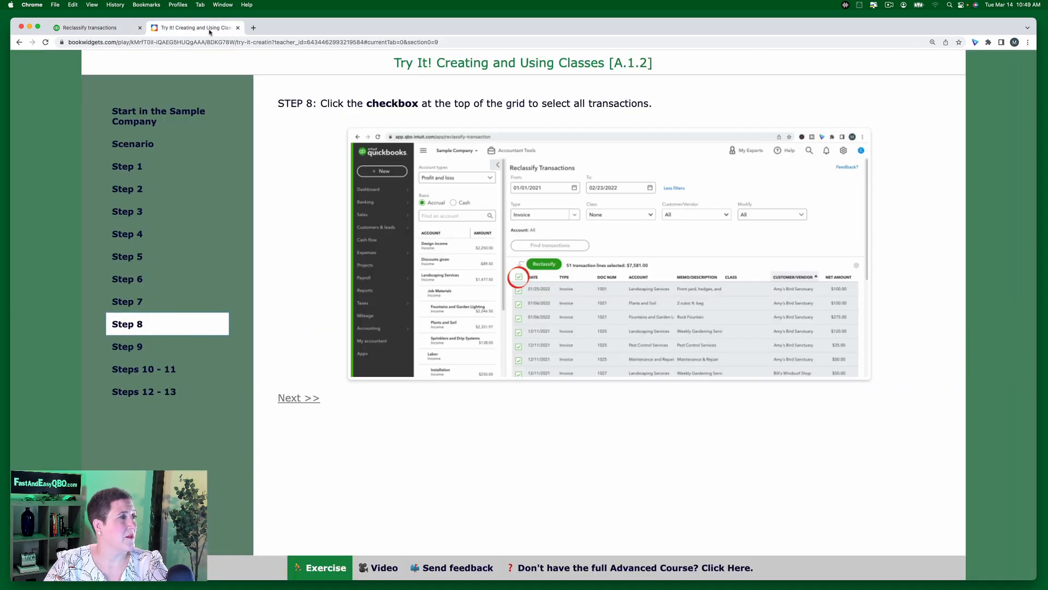
click(123, 346)
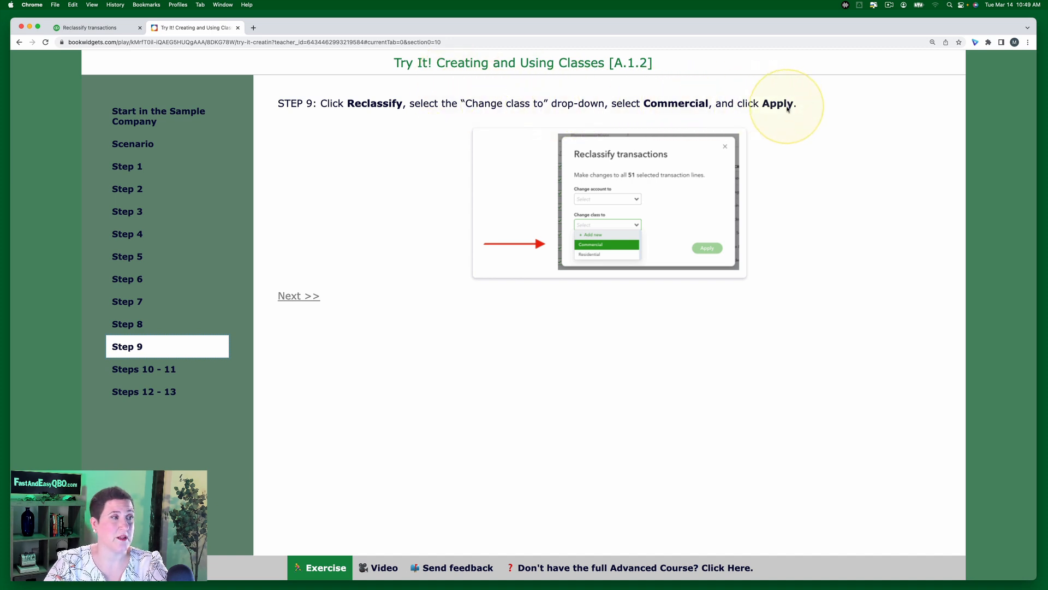
click(96, 28)
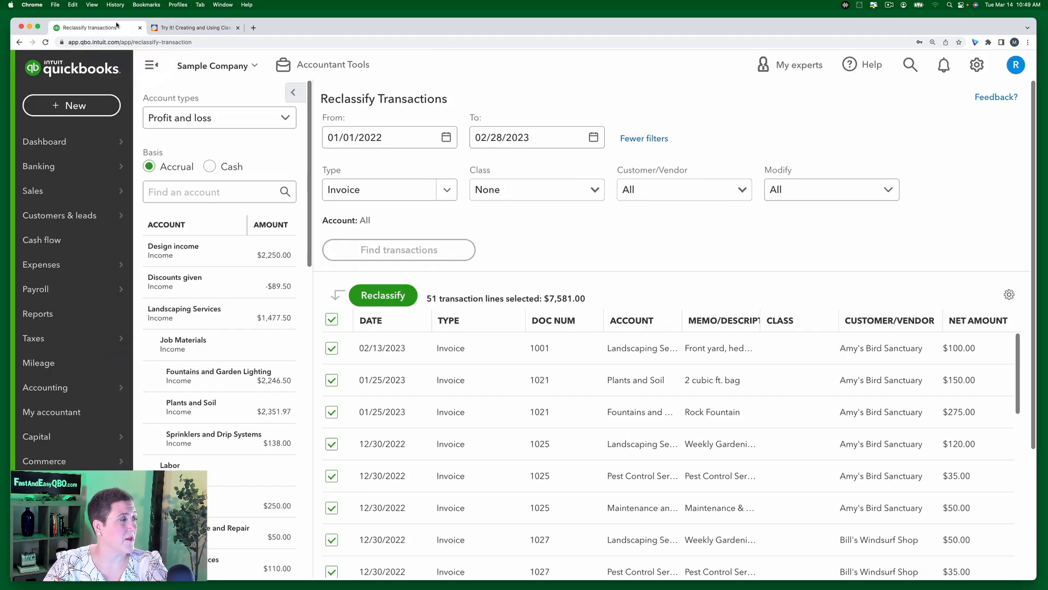
click(384, 295)
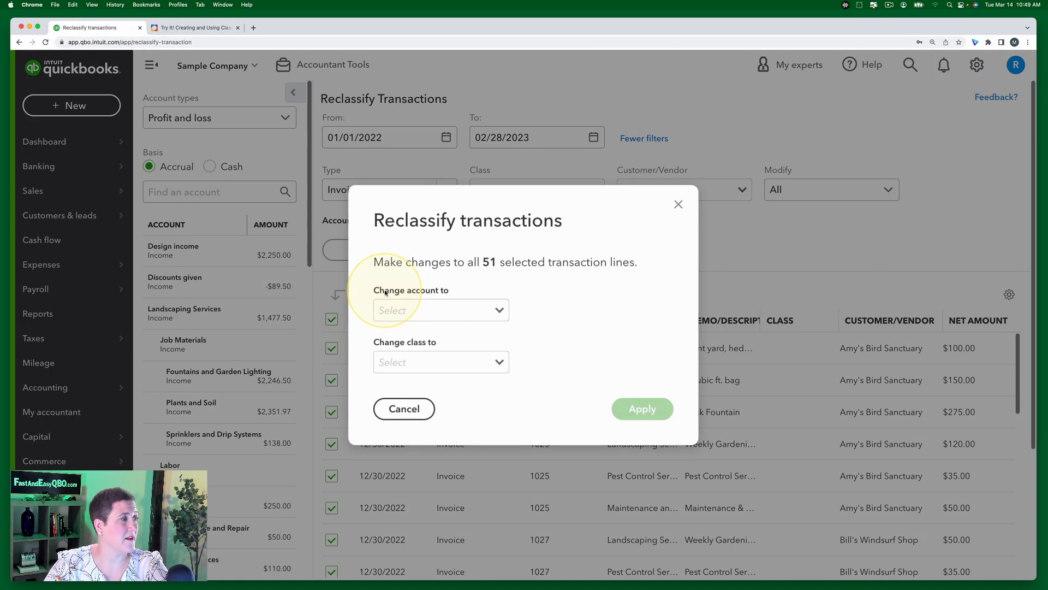
click(499, 362)
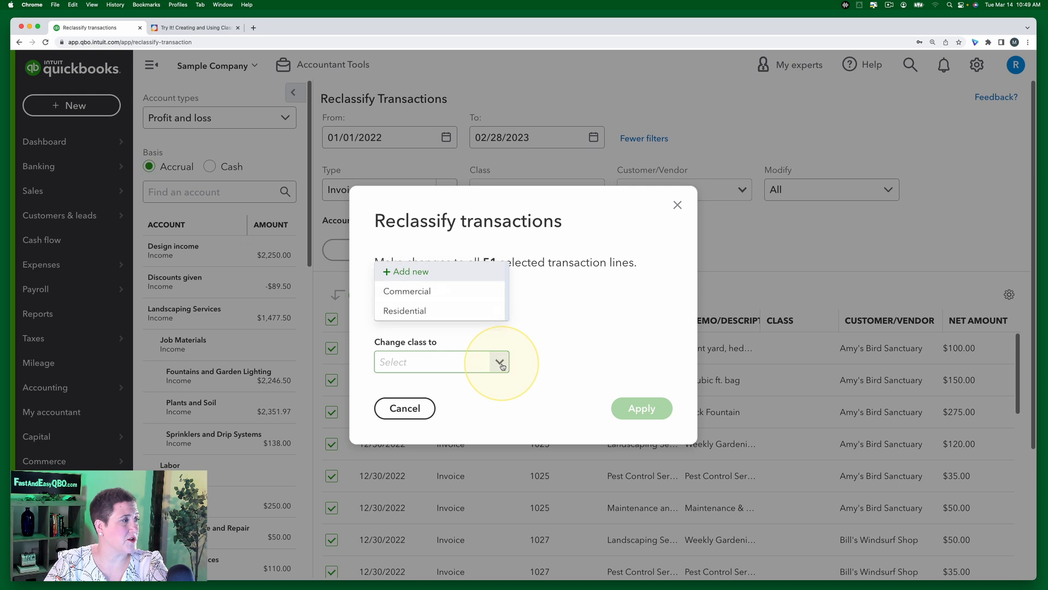
click(431, 290)
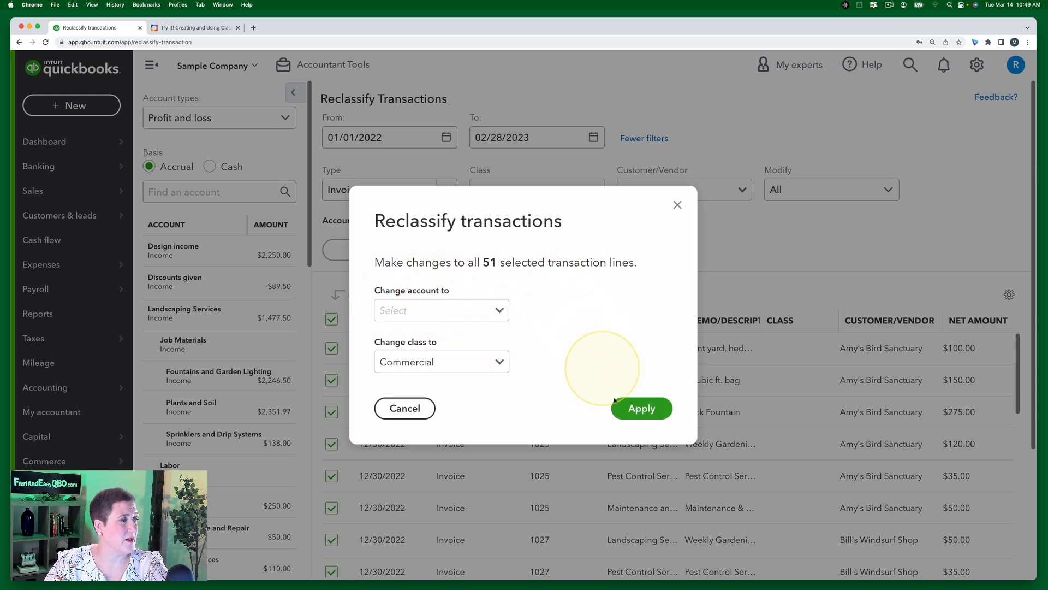
click(650, 413)
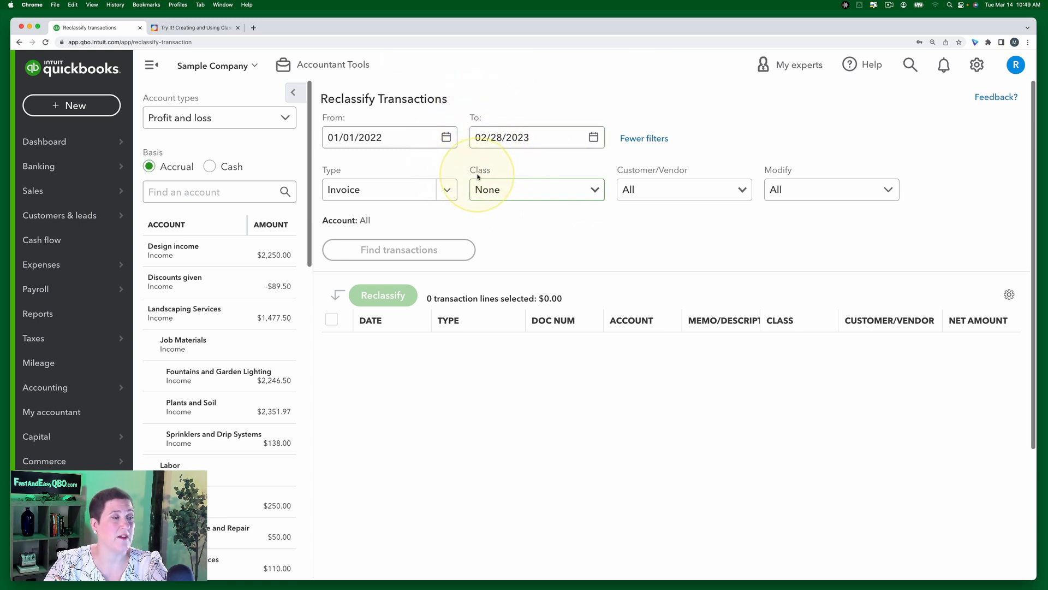
Step: Read the exercise's Steps 10 - 11 instructions, then open the Profit and Loss by Class report, refreshing the page to load it
click(200, 28)
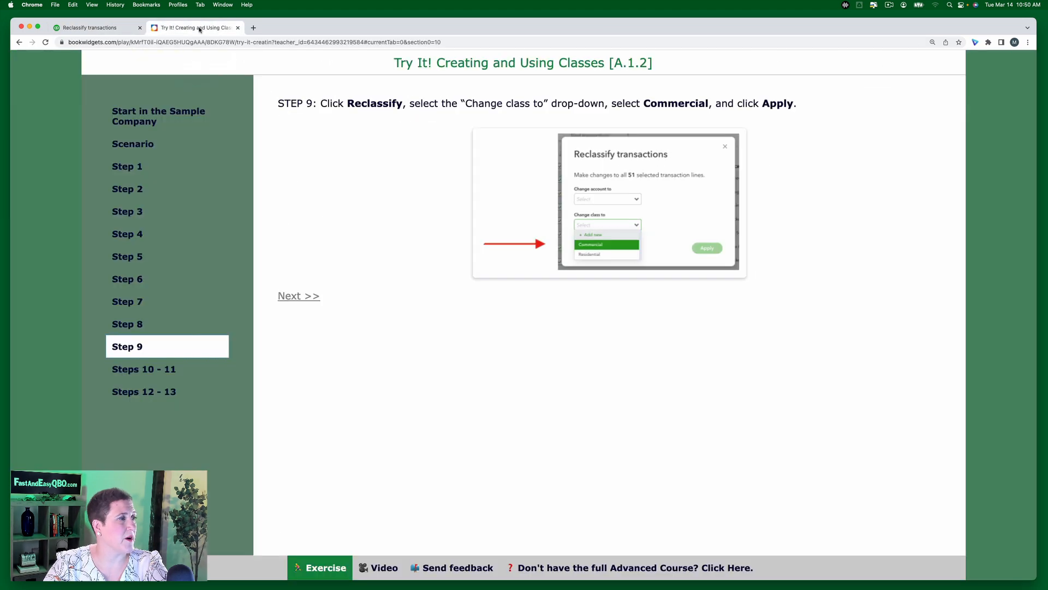
click(167, 370)
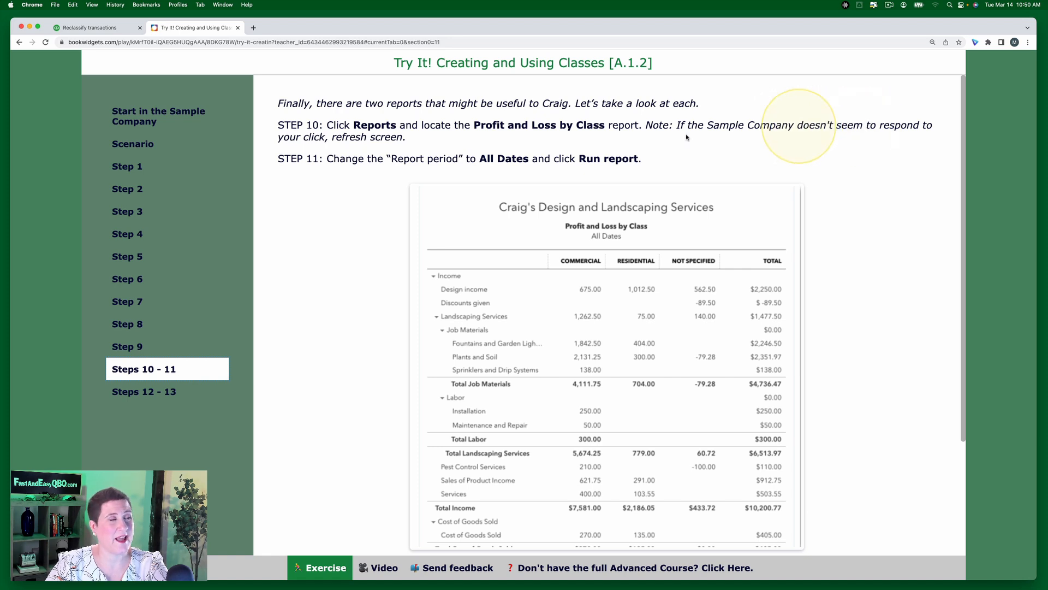
click(101, 27)
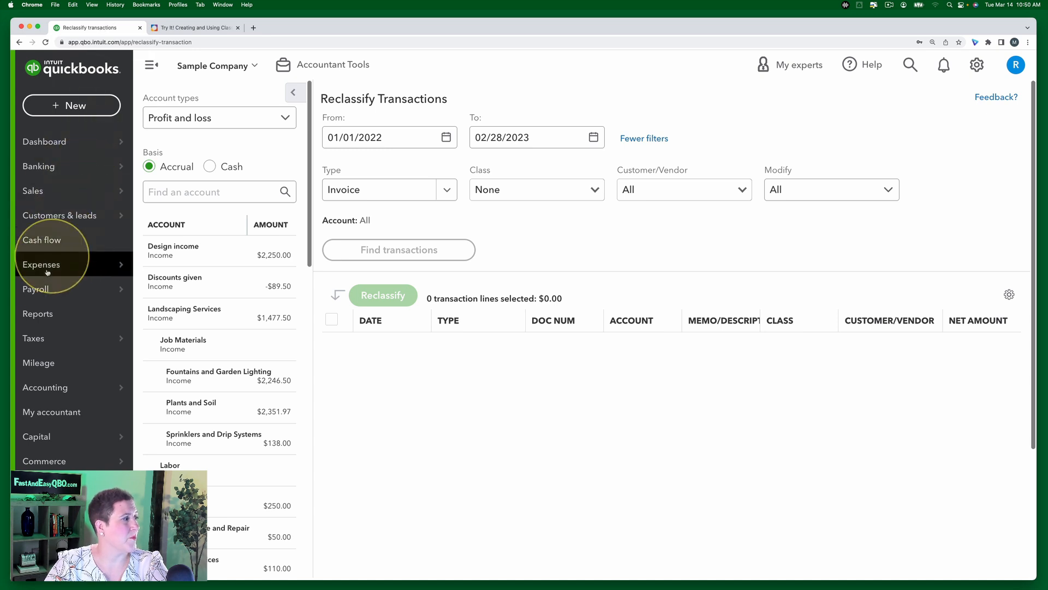
click(40, 315)
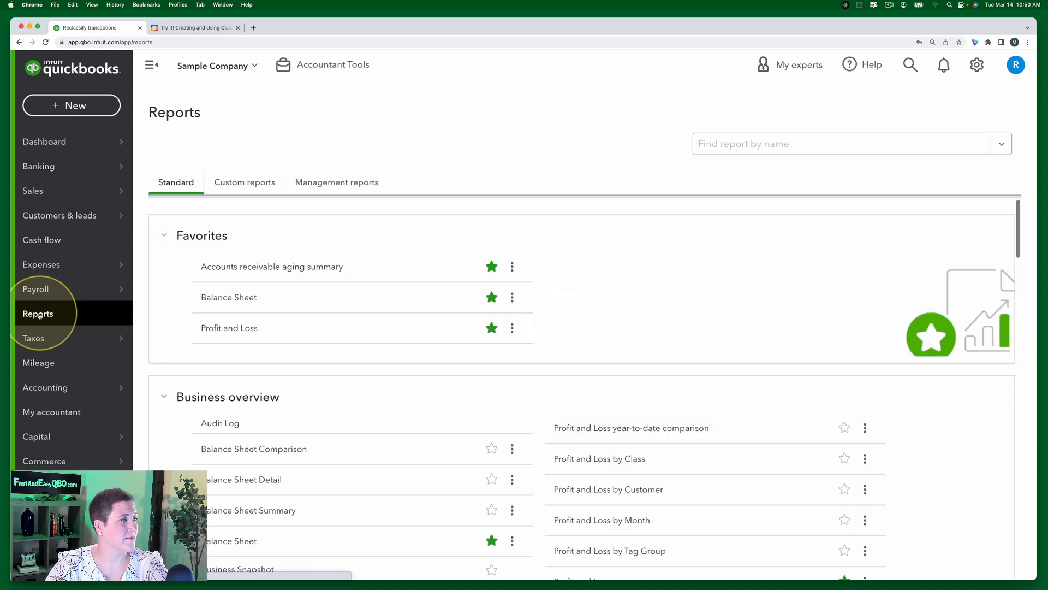
scroll(600, 421, down, 5)
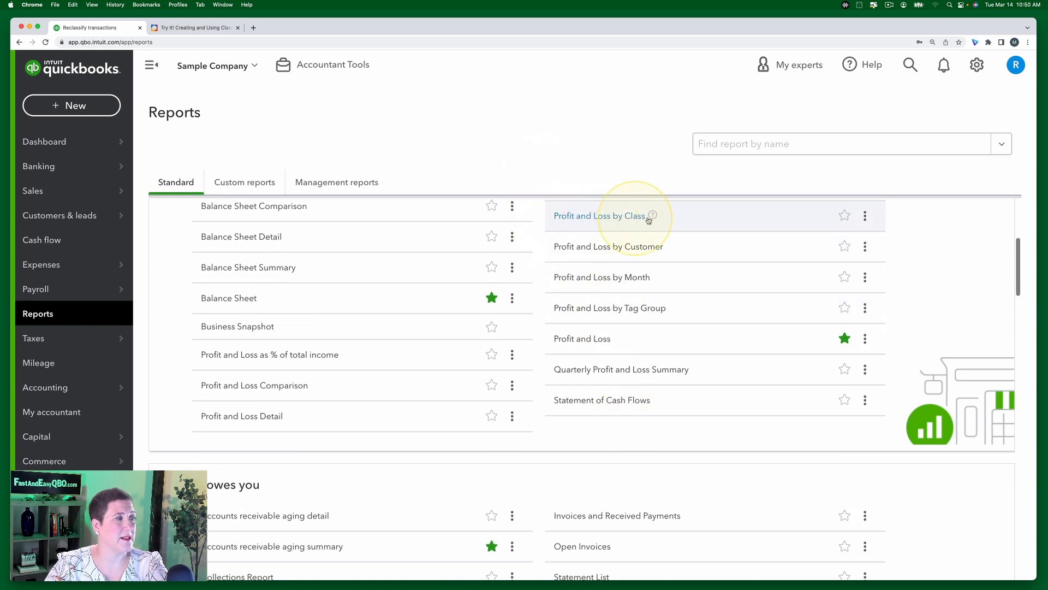
click(603, 219)
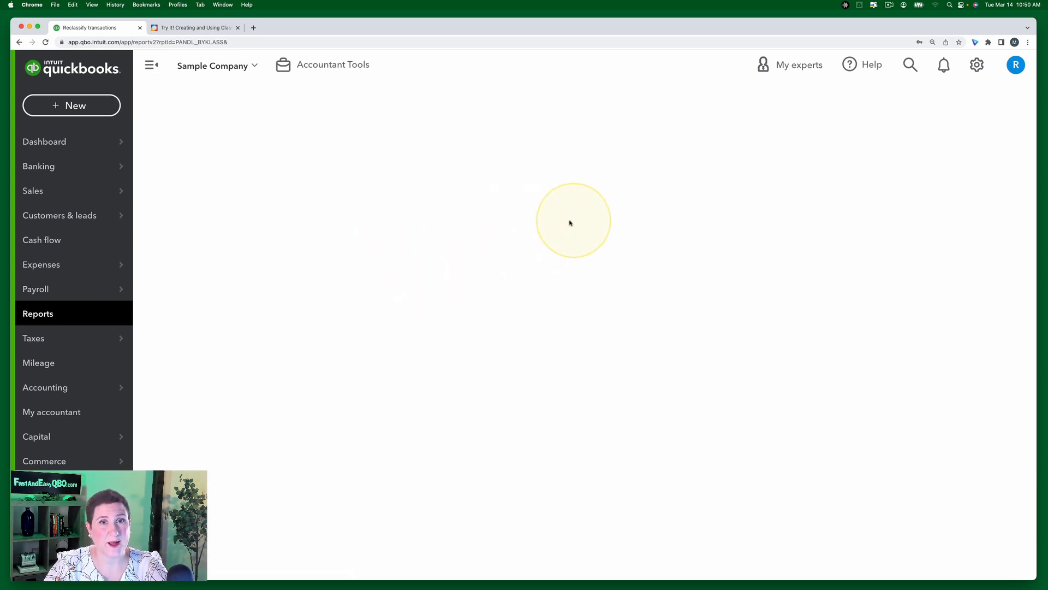
click(45, 42)
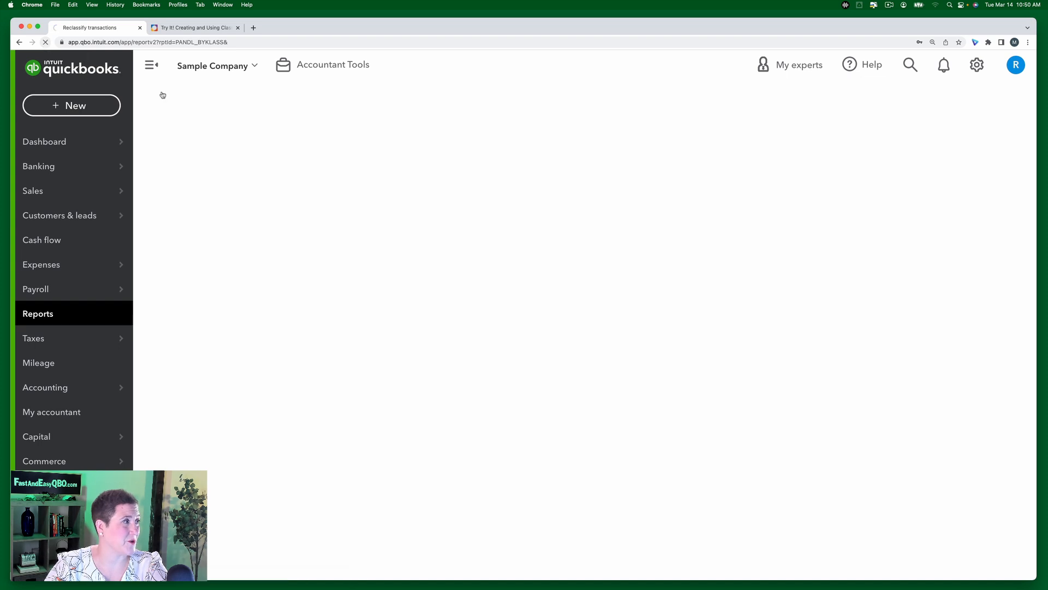
click(237, 123)
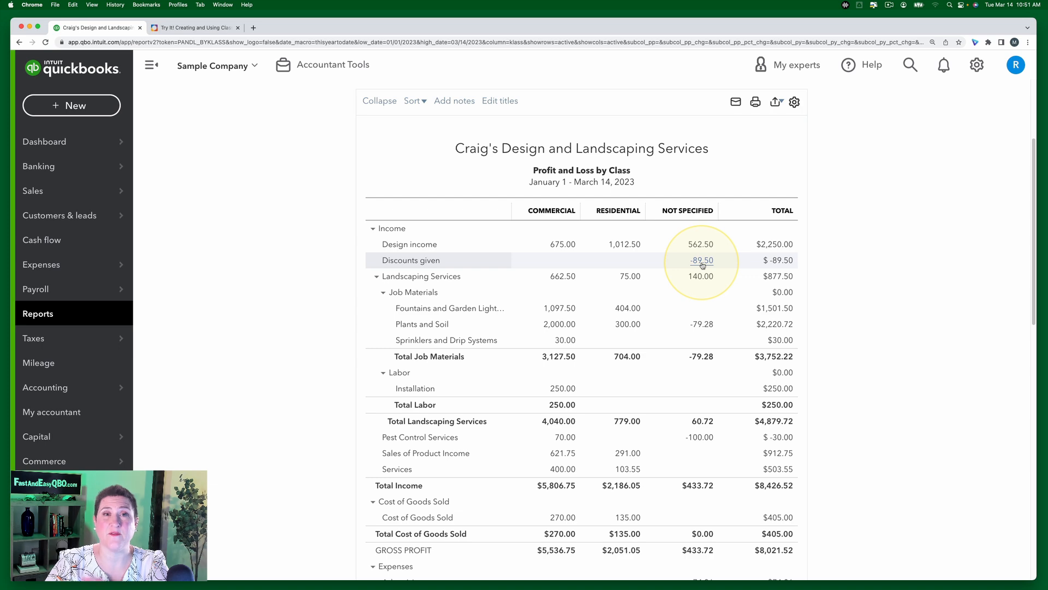
Step: Review the income and expense amounts in the Commercial, Residential and Not Specified columns of the Profit and Loss by Class report
scroll(679, 317, down, 5)
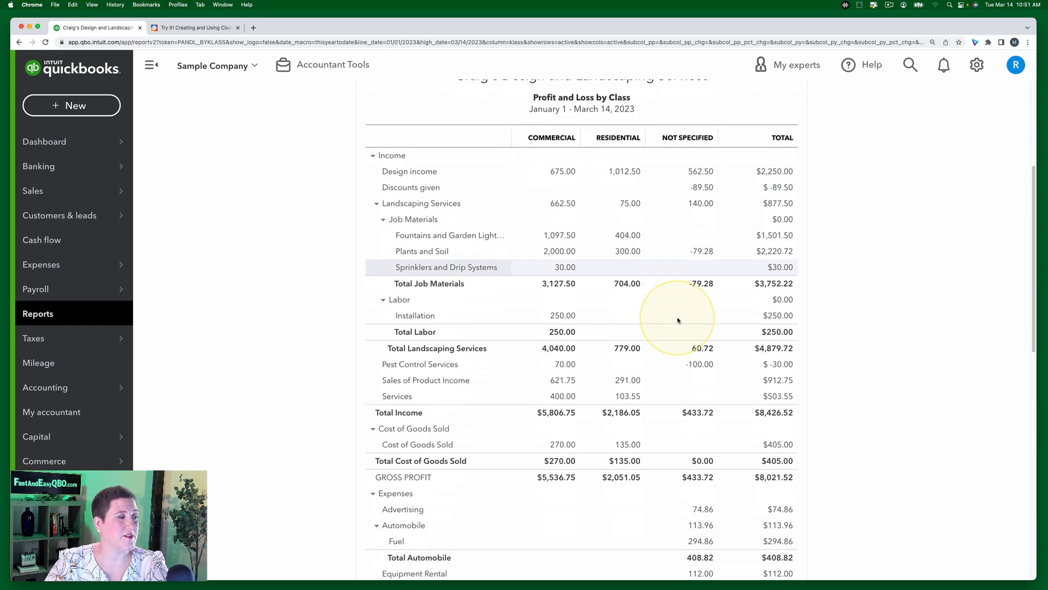
scroll(679, 316, down, 3)
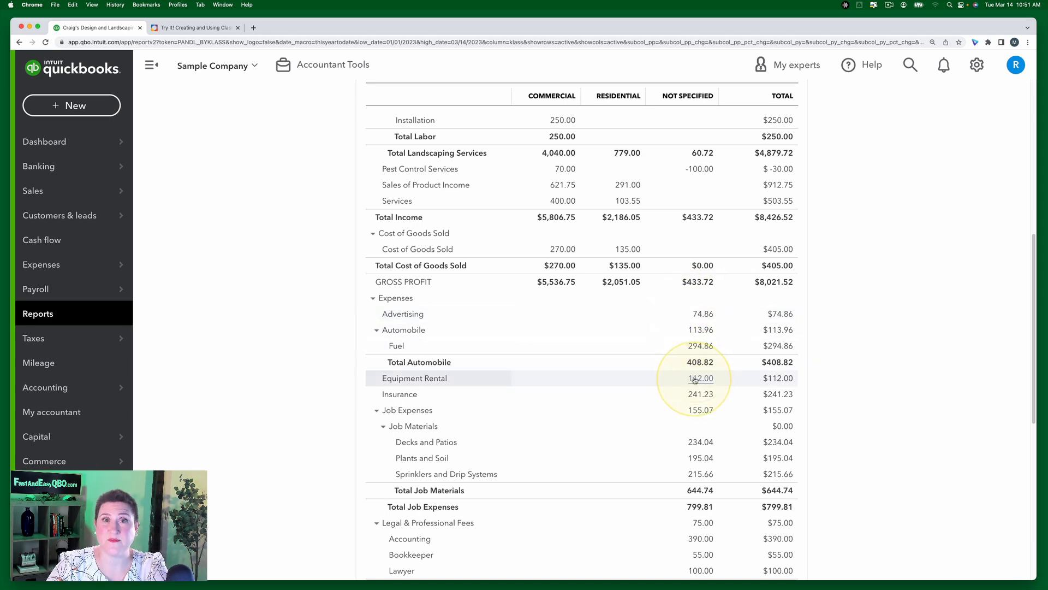
scroll(698, 383, up, 8)
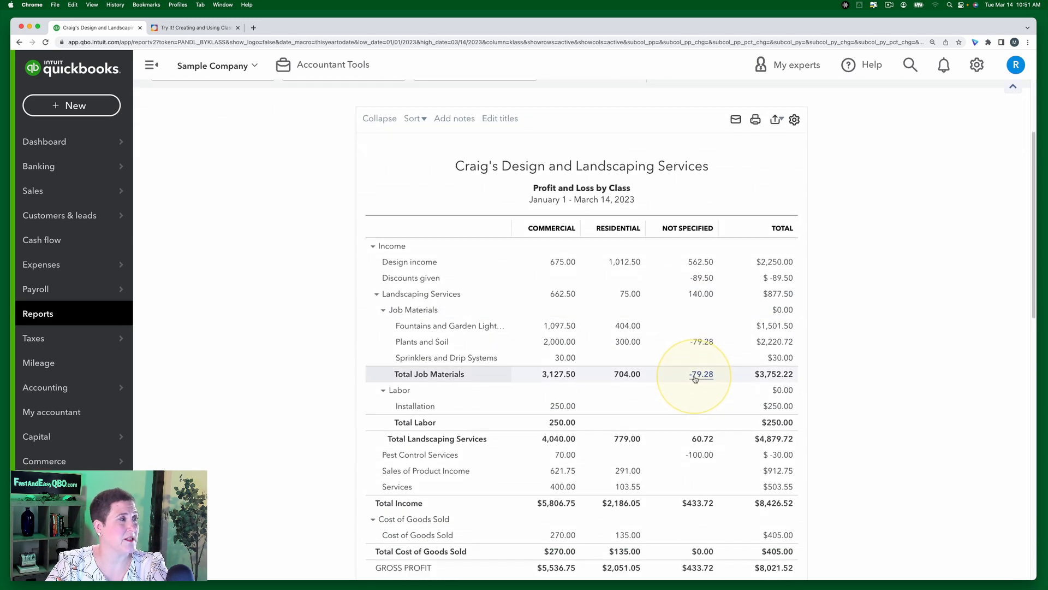
scroll(694, 378, up, 3)
scroll(695, 377, up, 2)
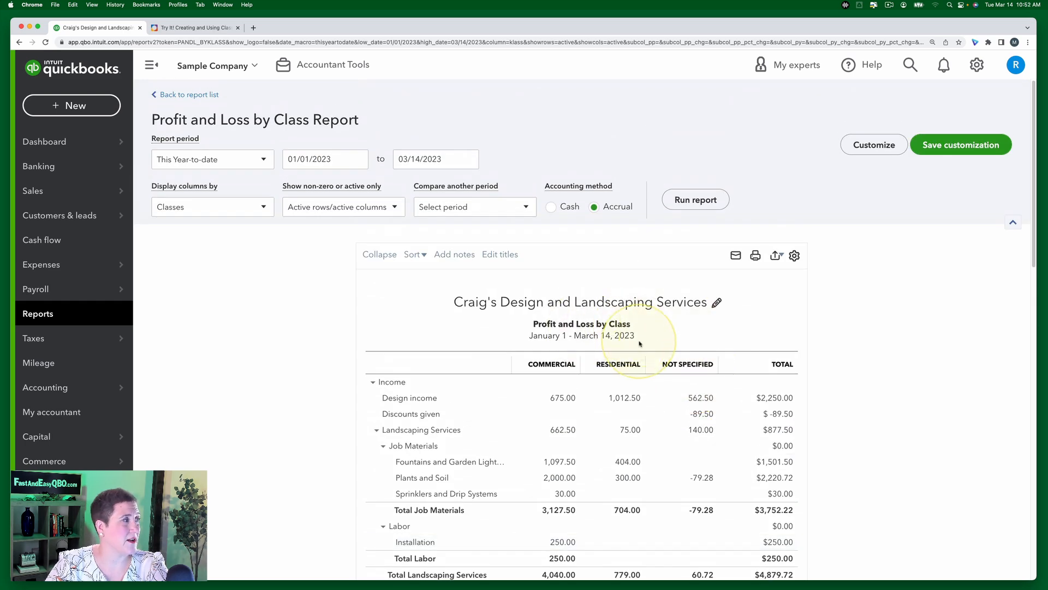
scroll(639, 343, down, 1)
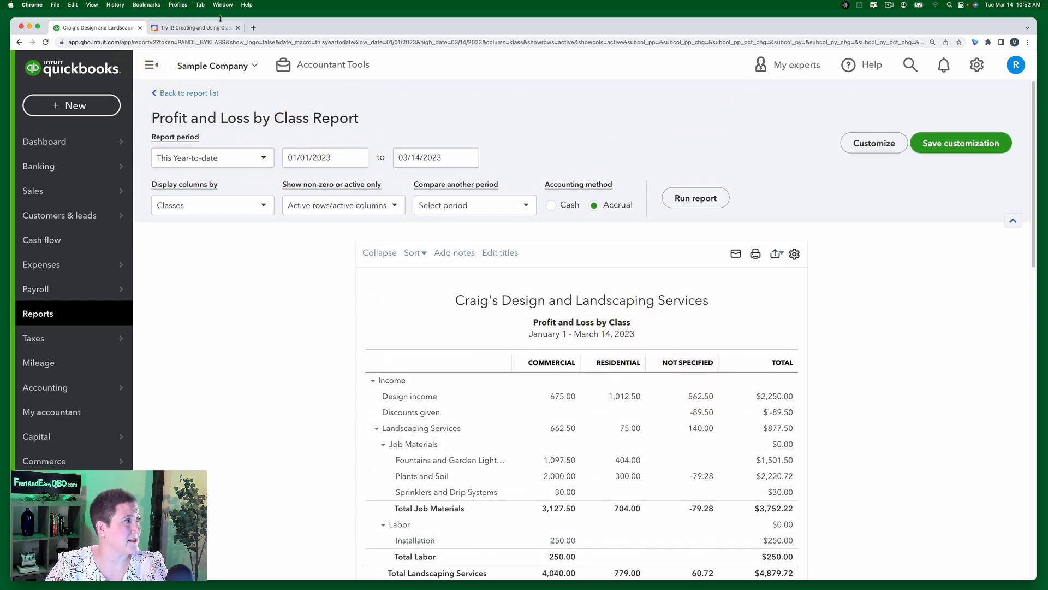
Step: Recheck the exercise's Step 11 instructions, then run the Profit and Loss by Class report with the report period set to All Dates
click(199, 28)
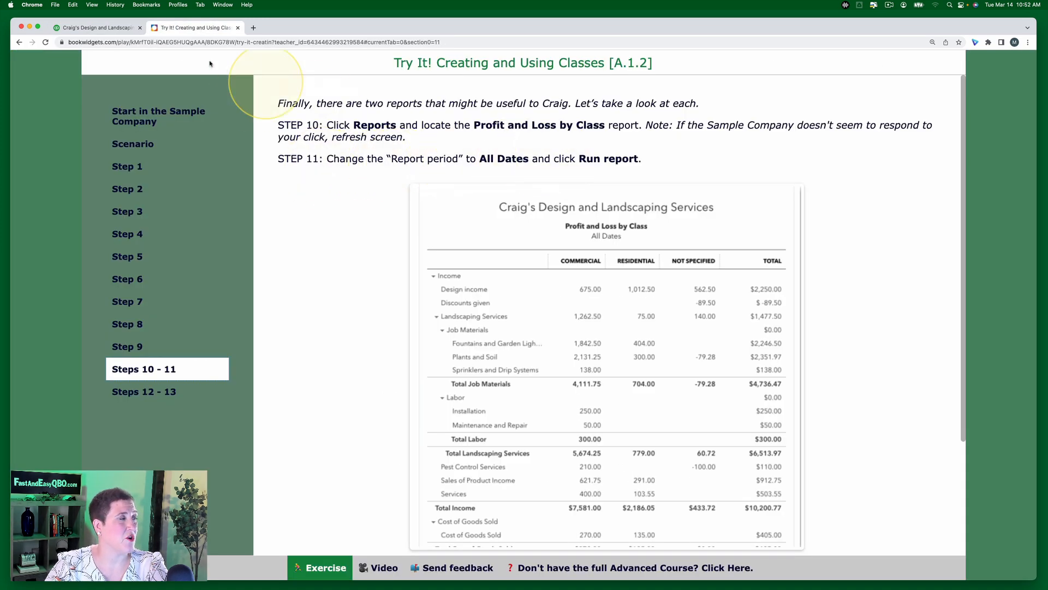
click(92, 27)
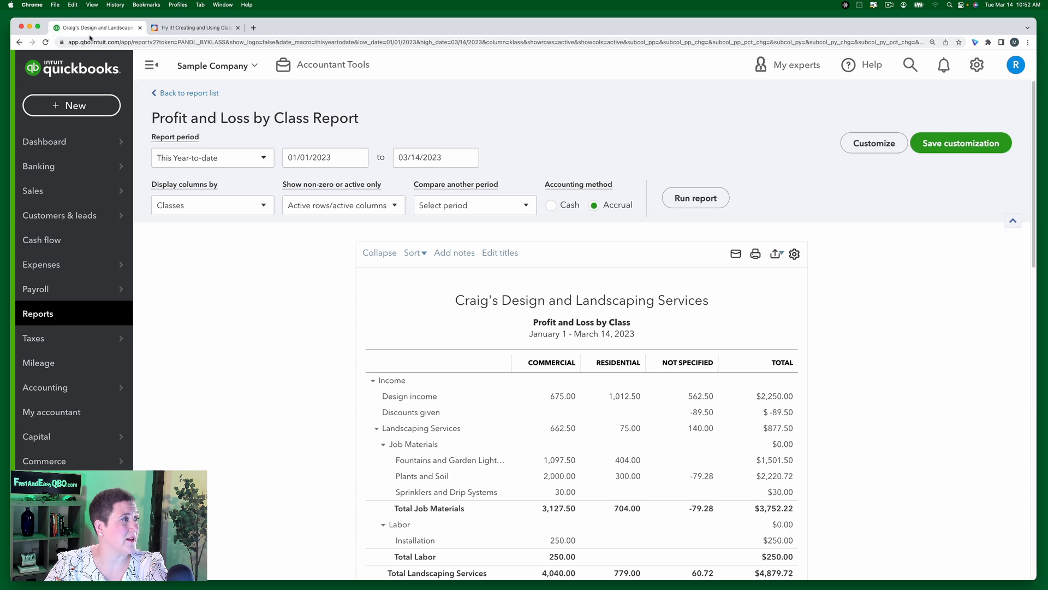
click(225, 164)
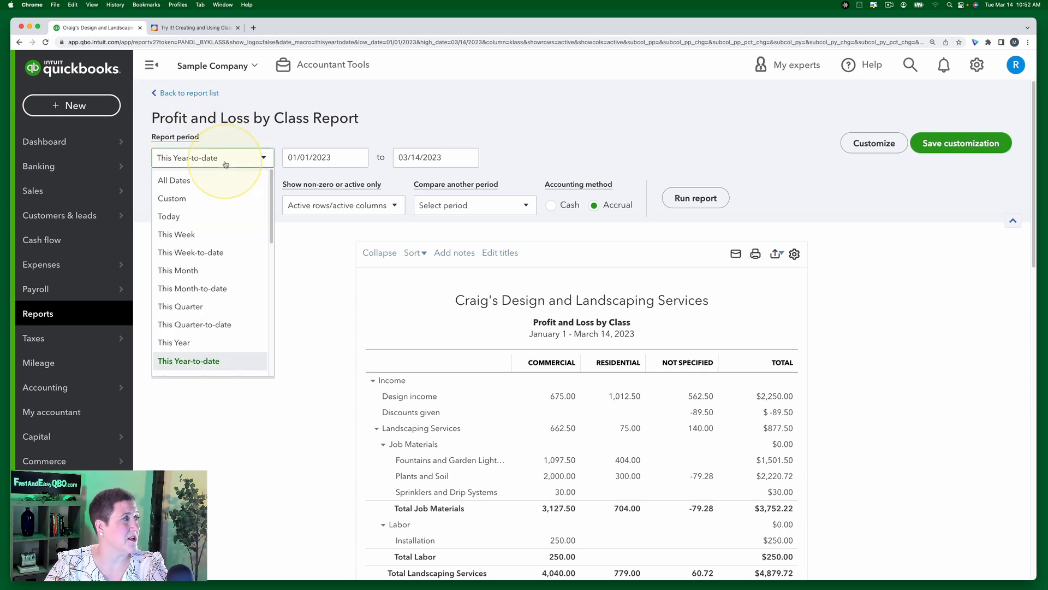
click(175, 181)
click(693, 198)
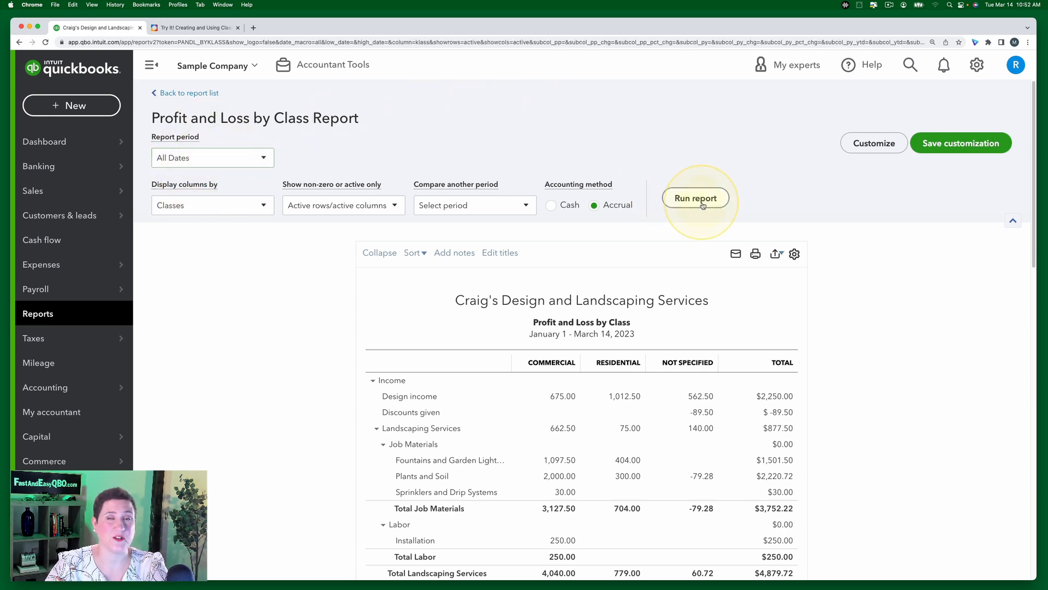
scroll(703, 205, down, 3)
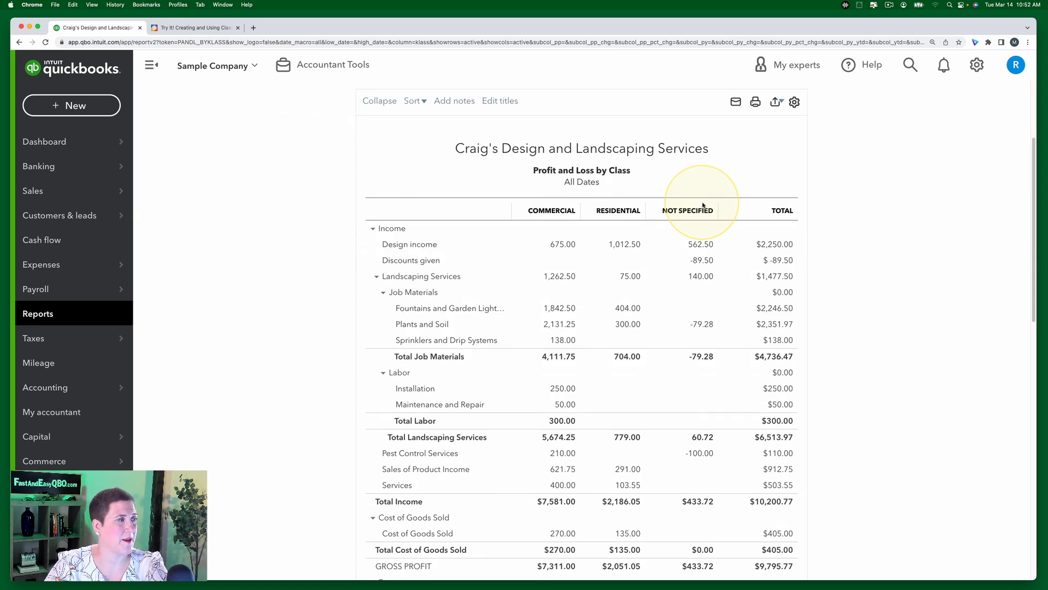
Step: Read the exercise's Steps 12 - 13 instructions, then find the Sales by Class Summary report by name and open it
click(199, 30)
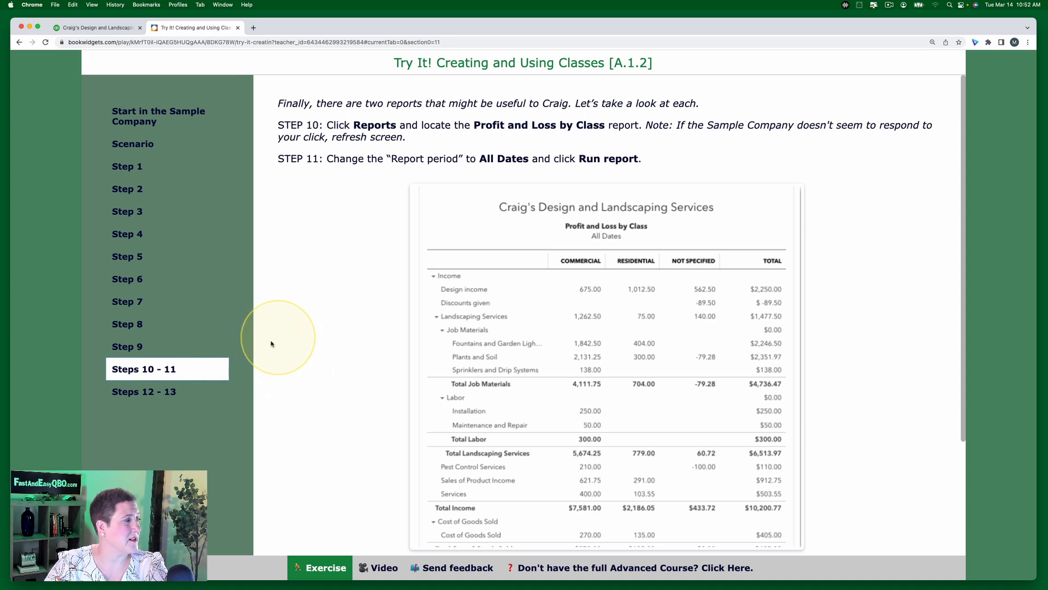
click(152, 393)
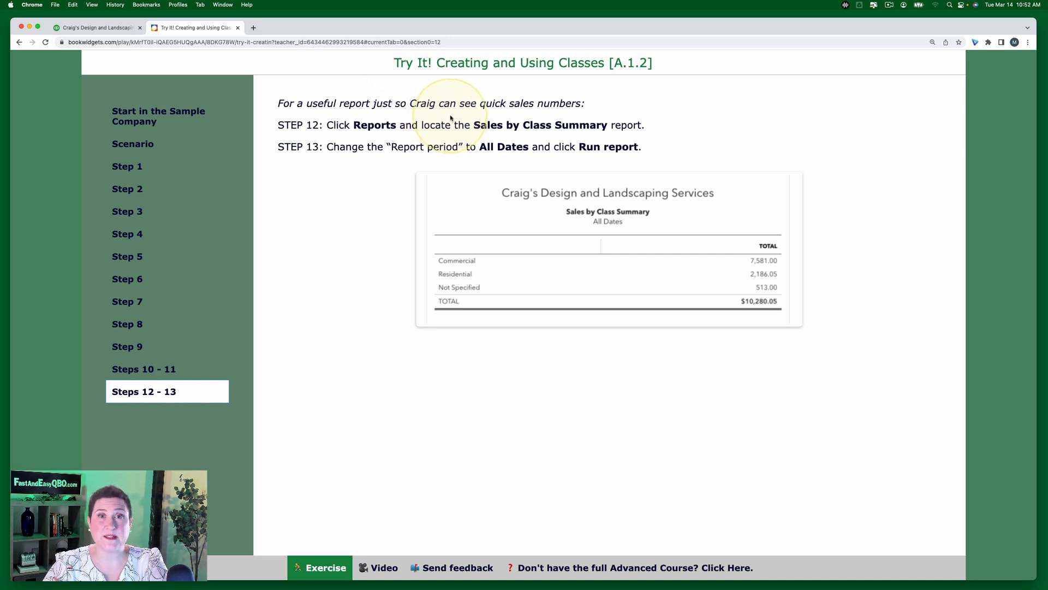
click(96, 29)
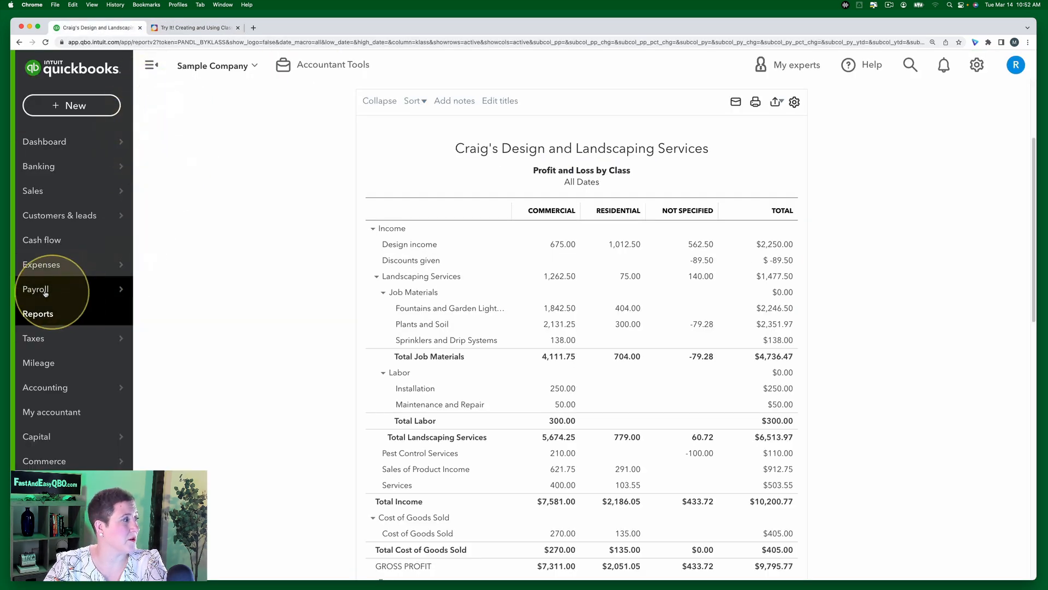
click(38, 316)
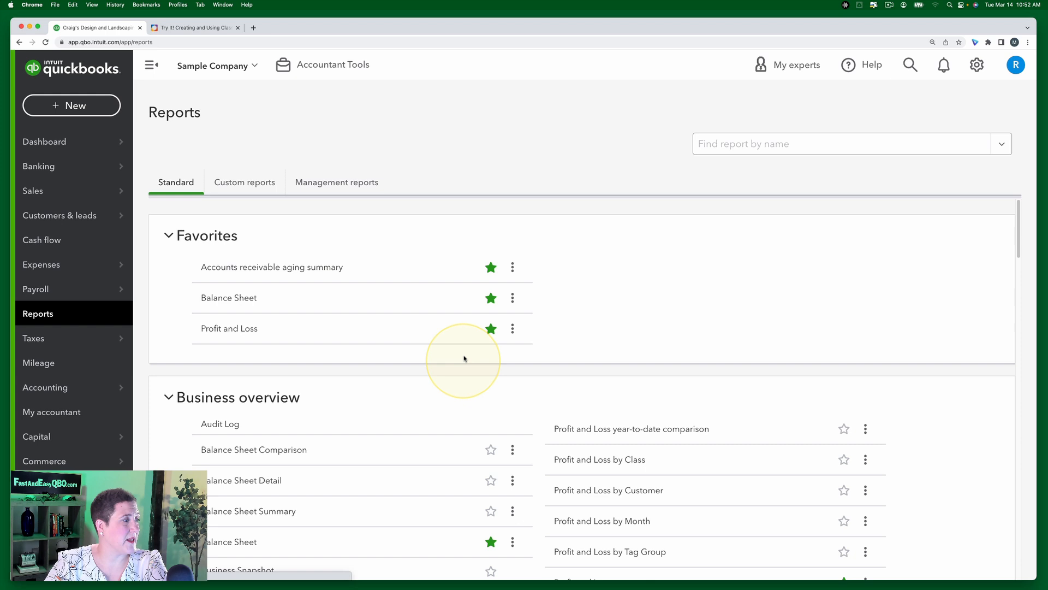
scroll(463, 358, down, 2)
scroll(463, 352, down, 3)
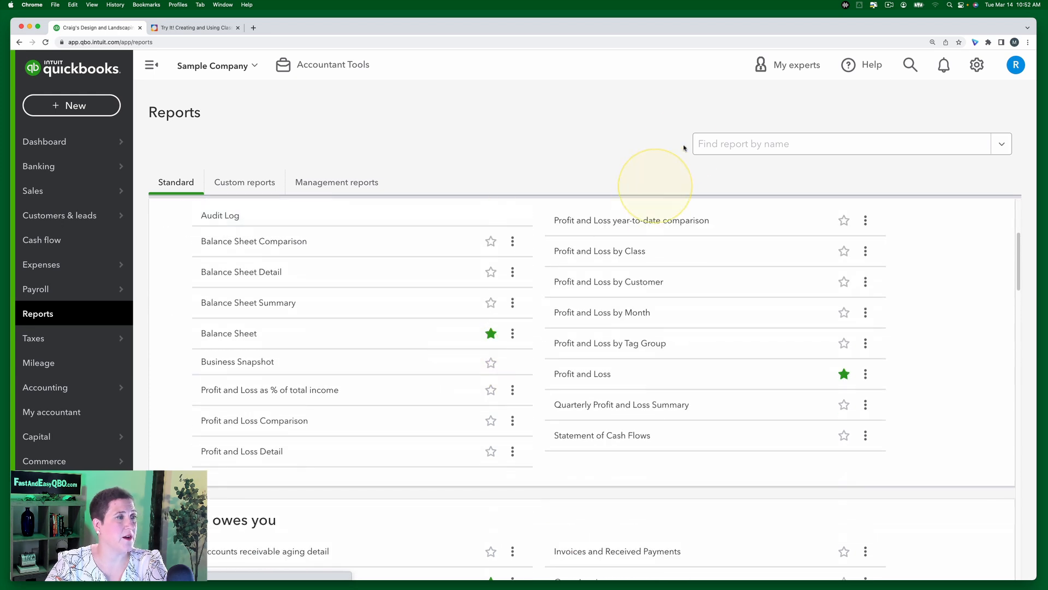
click(716, 146)
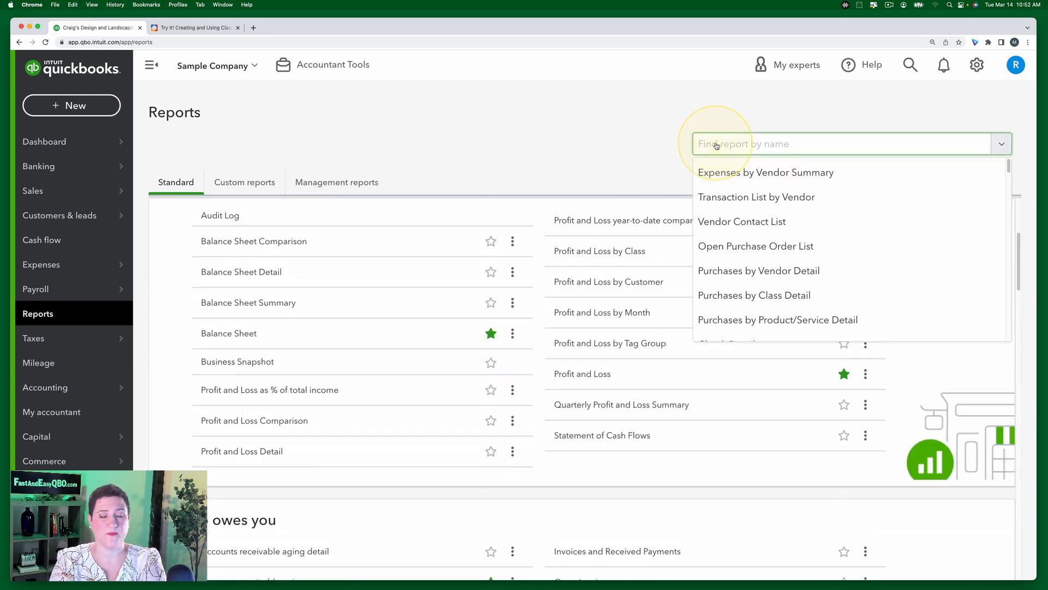
text(sales b)
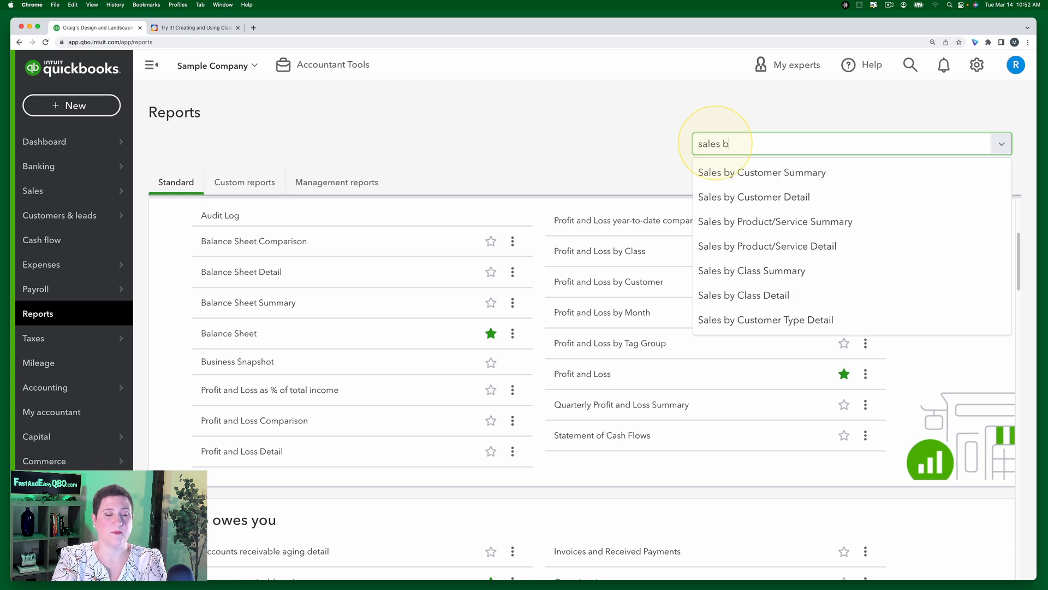
text(y cl)
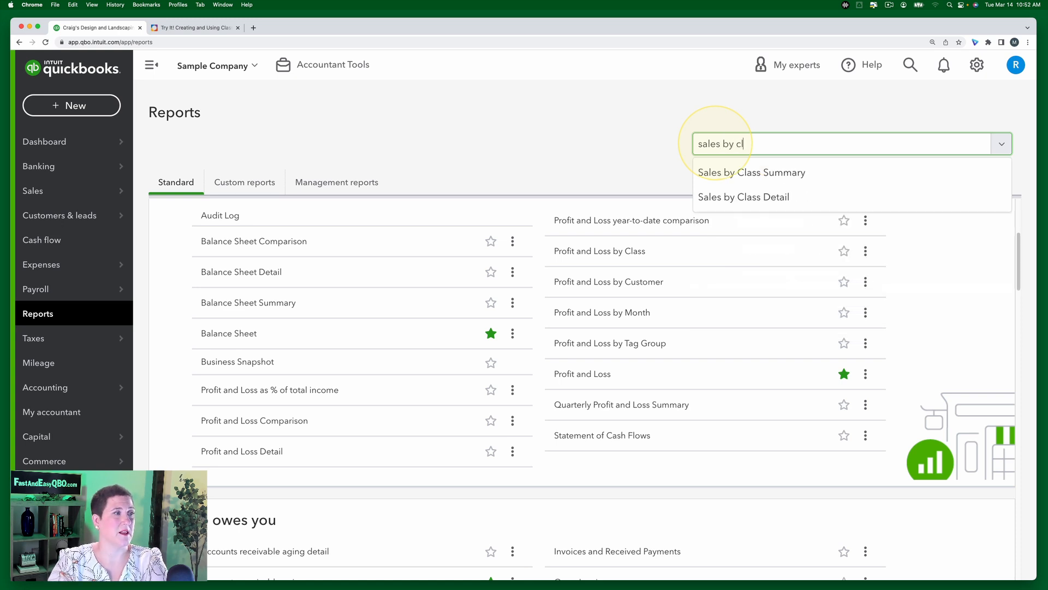
click(770, 174)
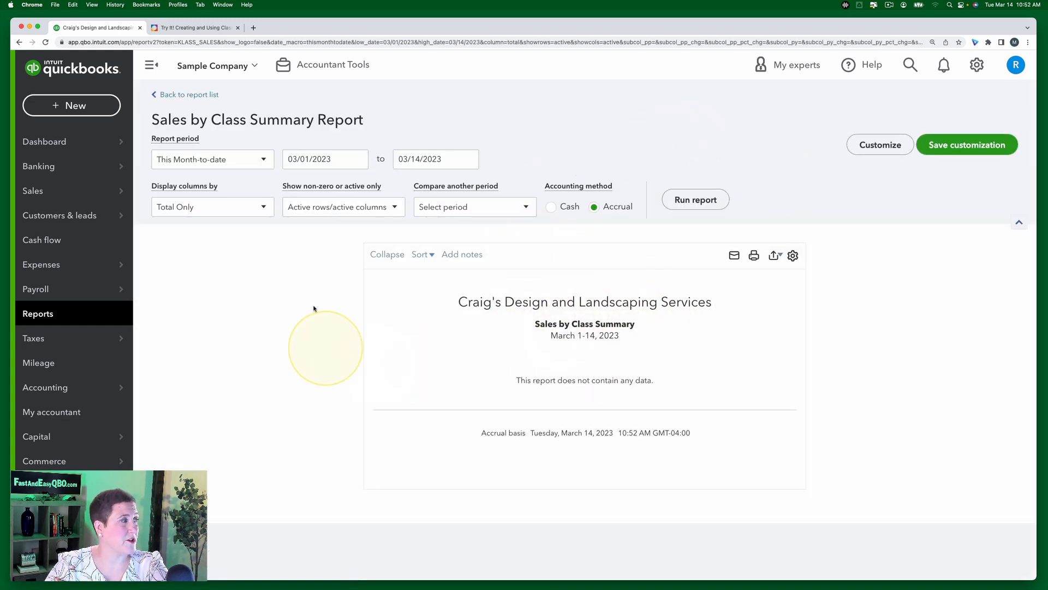
Step: Run the Sales by Class Summary report for All Dates and compare it with the exercise's example
click(235, 155)
click(202, 179)
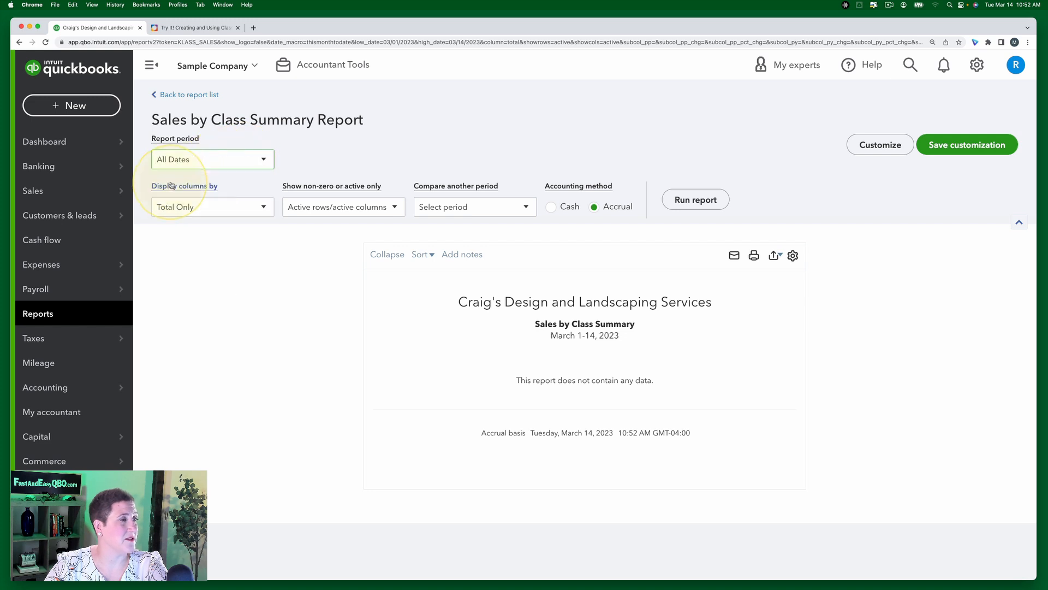
click(690, 201)
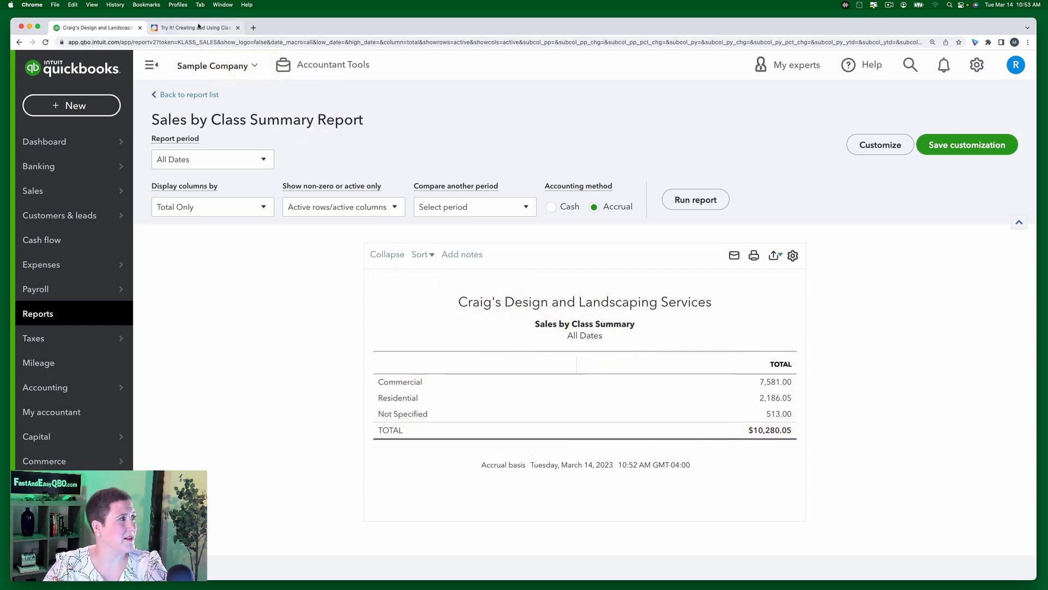
click(227, 28)
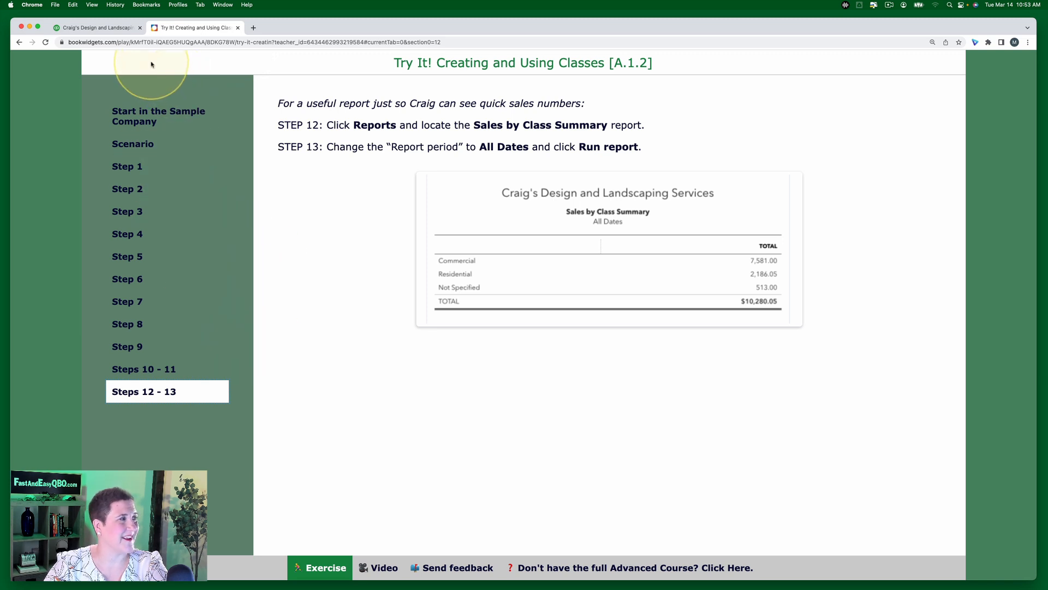